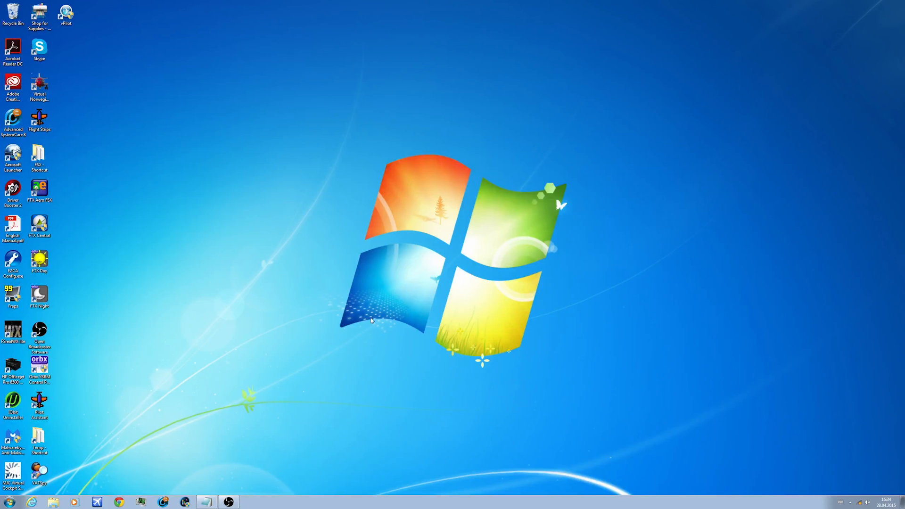
Step: Open a file browser window, view the computer's drives, and open the BOOTCAMP (C:) drive
{"action": "left_click", "coordinate": [54, 502]}
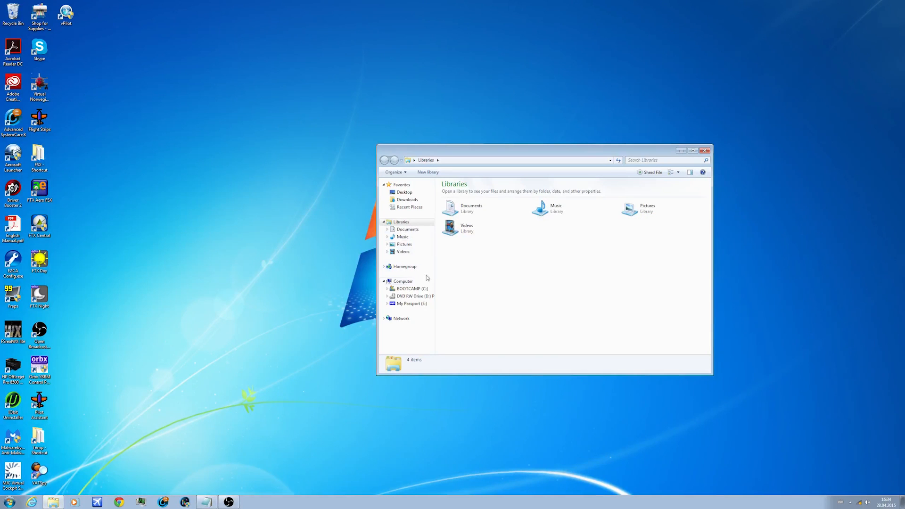
{"action": "left_click", "coordinate": [410, 282]}
{"action": "double_click", "coordinate": [487, 205]}
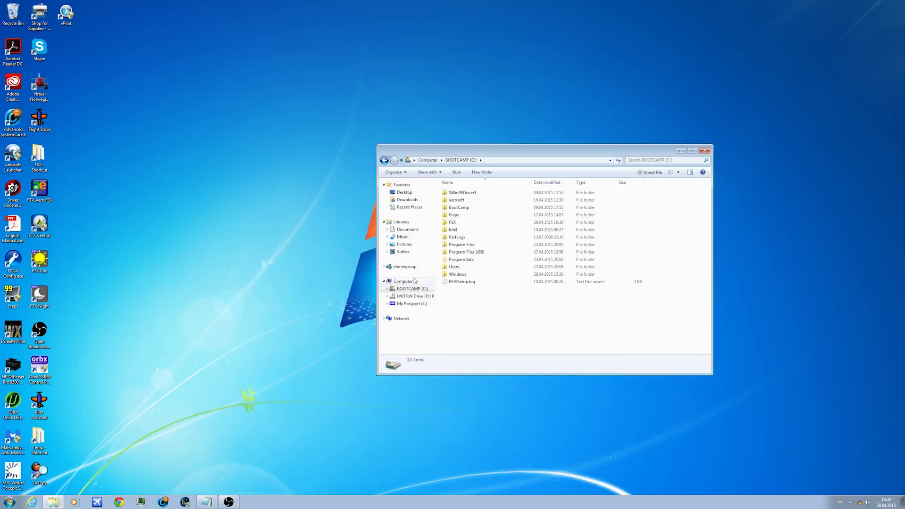
{"action": "left_click", "coordinate": [384, 160]}
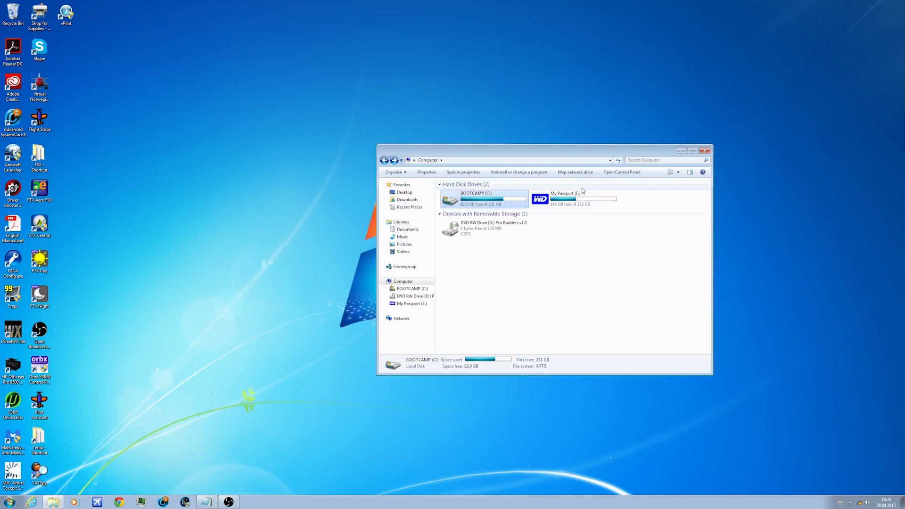
{"action": "left_click", "coordinate": [565, 211]}
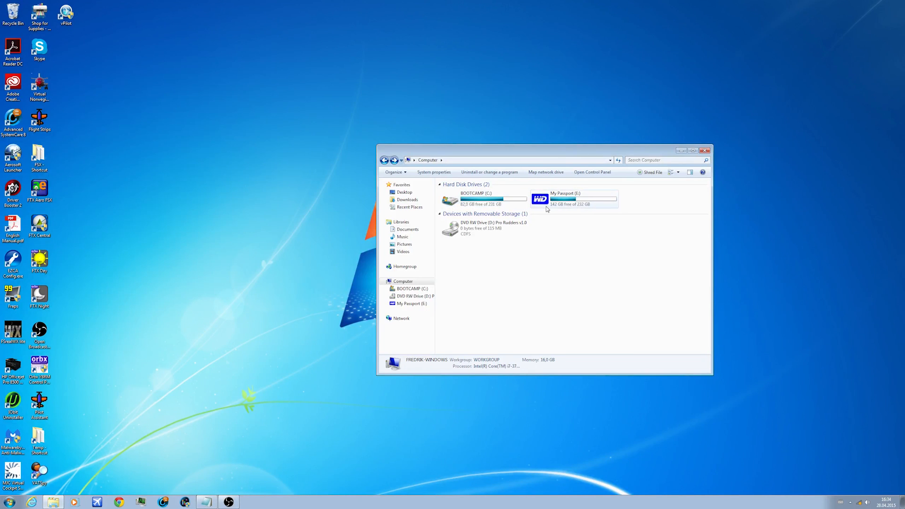
{"action": "double_click", "coordinate": [516, 201]}
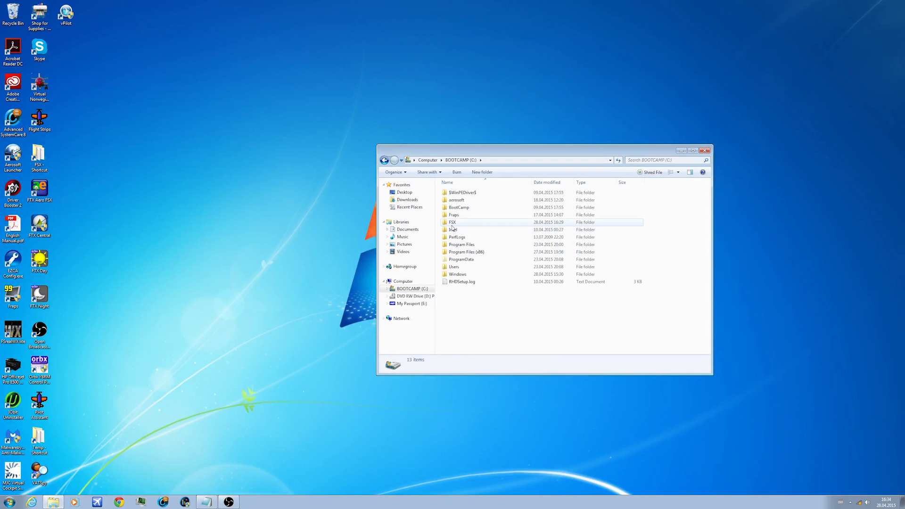
Step: Look through the Program Files (x86) folder on the C: drive and return to the list of drives
{"action": "left_click", "coordinate": [487, 253]}
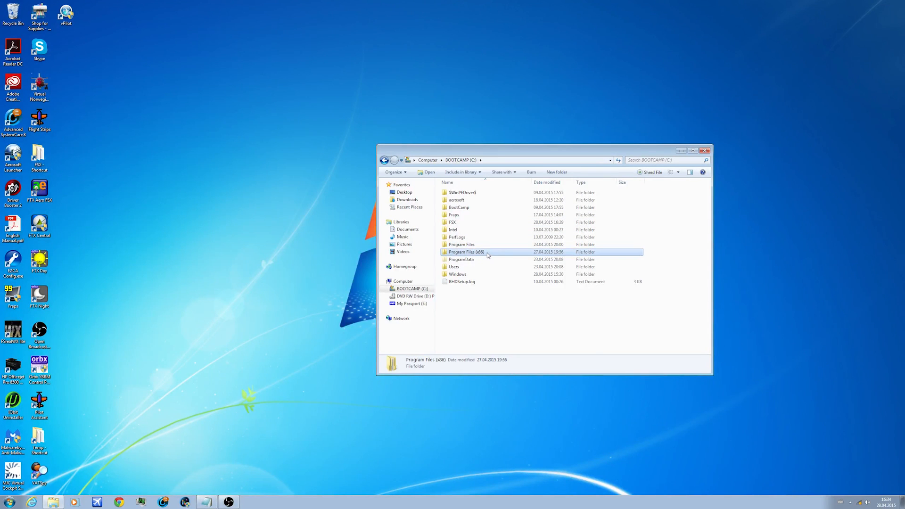
{"action": "double_click", "coordinate": [487, 252]}
{"action": "scroll", "coordinate": [518, 265], "scroll_direction": "down", "scroll_amount": 3}
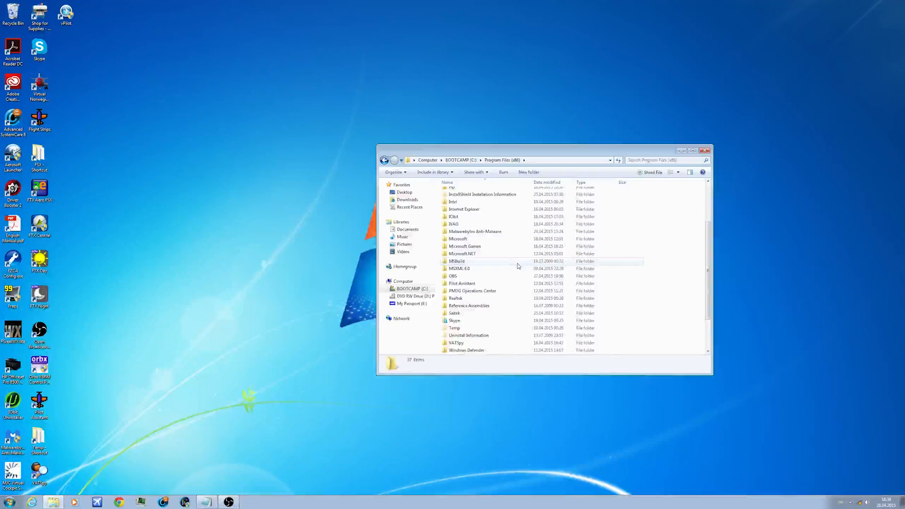
{"action": "scroll", "coordinate": [517, 265], "scroll_direction": "up", "scroll_amount": 3}
{"action": "key", "text": "BackSpace"}
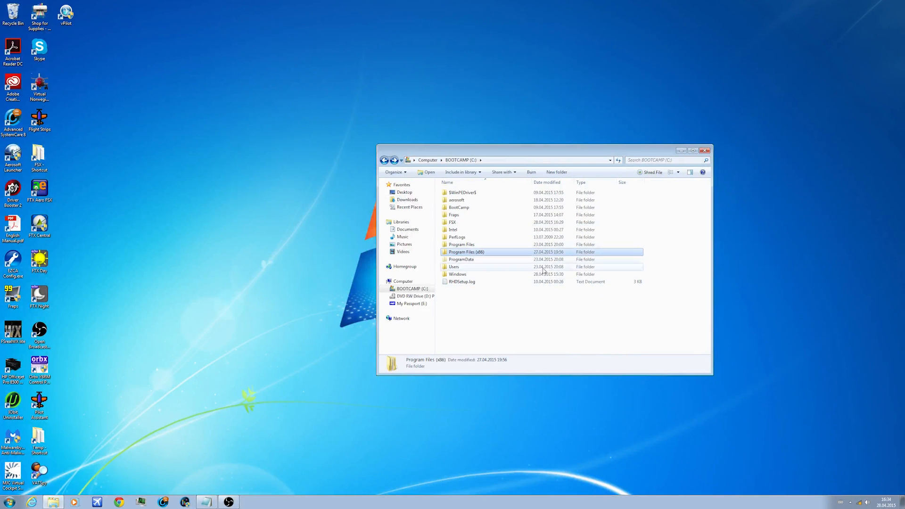
{"action": "left_click", "coordinate": [517, 297]}
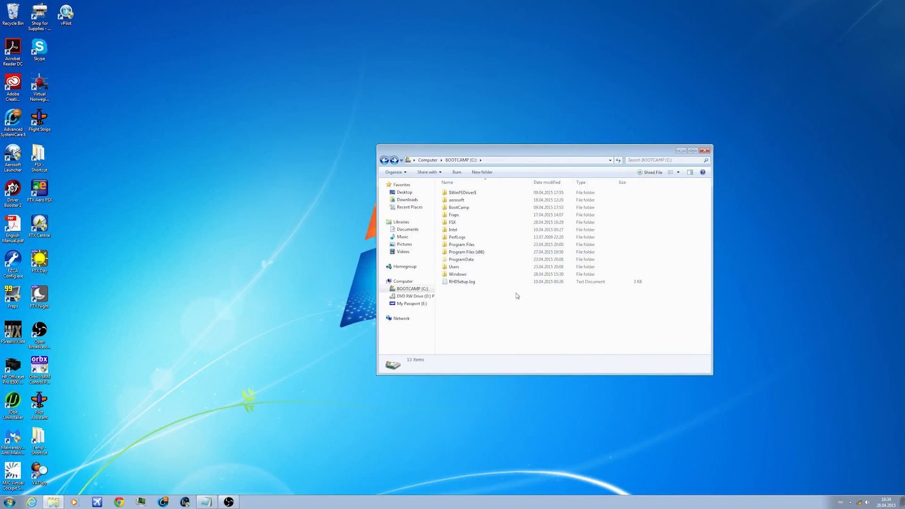
{"action": "double_click", "coordinate": [486, 252]}
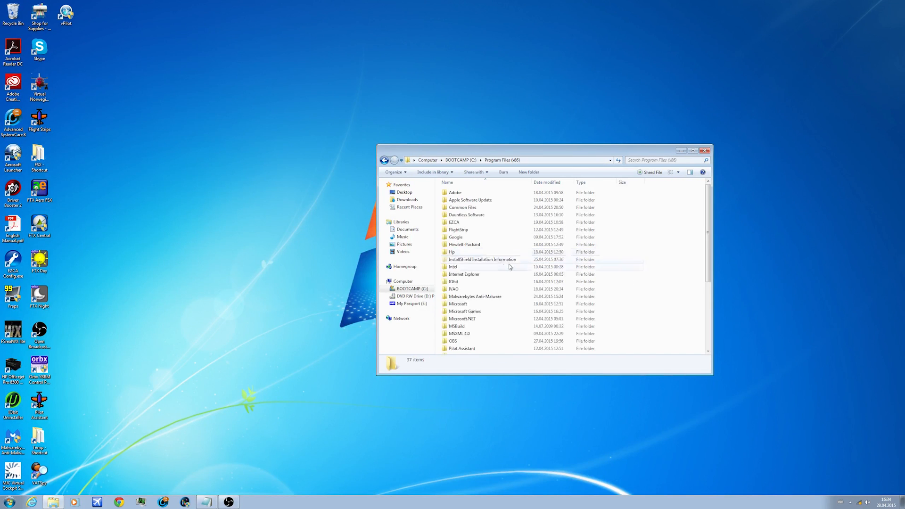
{"action": "scroll", "coordinate": [551, 289], "scroll_direction": "down", "scroll_amount": 3}
{"action": "scroll", "coordinate": [551, 288], "scroll_direction": "up", "scroll_amount": 1}
{"action": "left_click", "coordinate": [384, 161]}
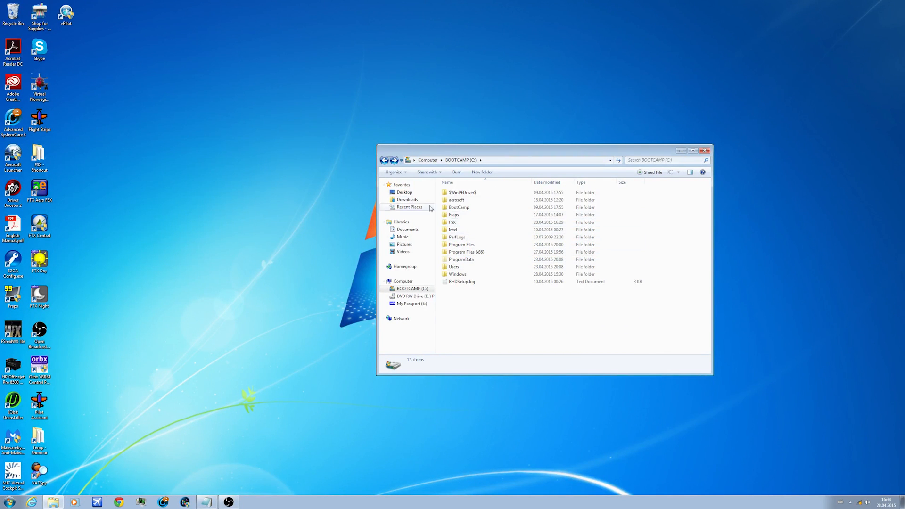
{"action": "left_click", "coordinate": [384, 160]}
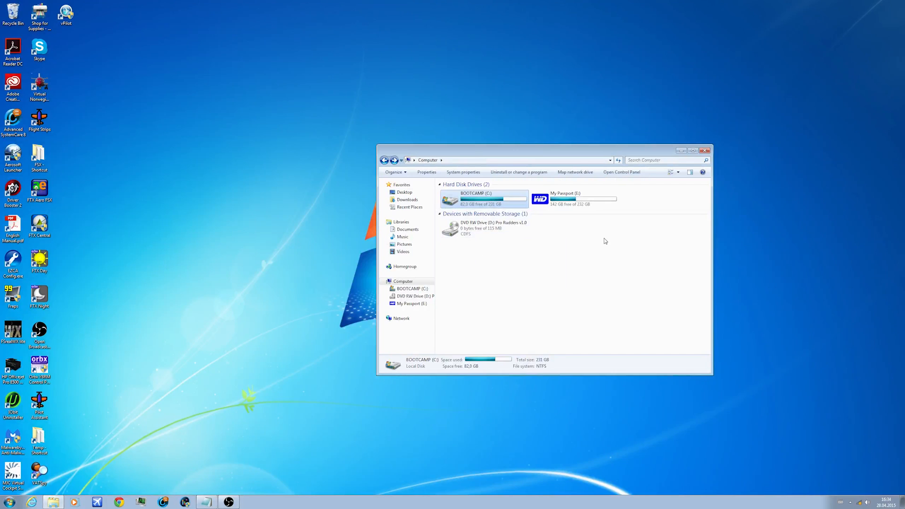
Step: View the contents of the My Passport (E:) drive and return to the list of drives
{"action": "double_click", "coordinate": [567, 198]}
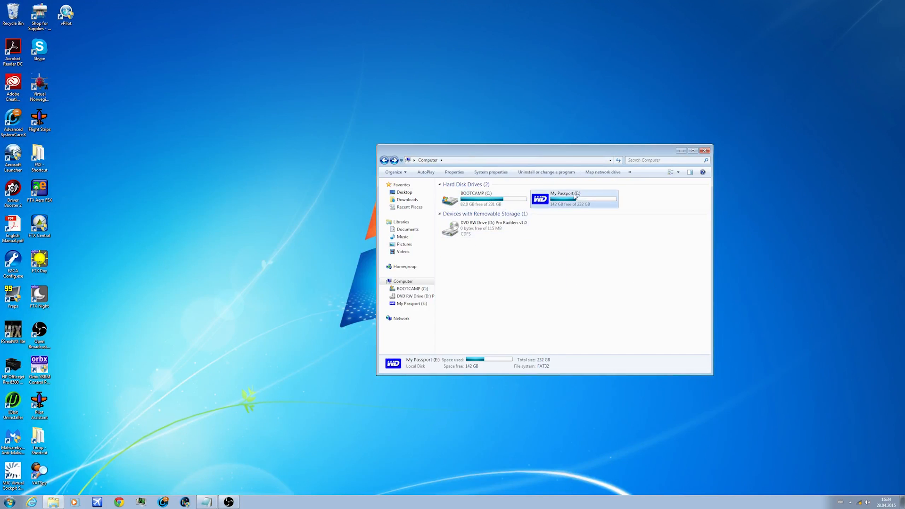
{"action": "left_click", "coordinate": [384, 161]}
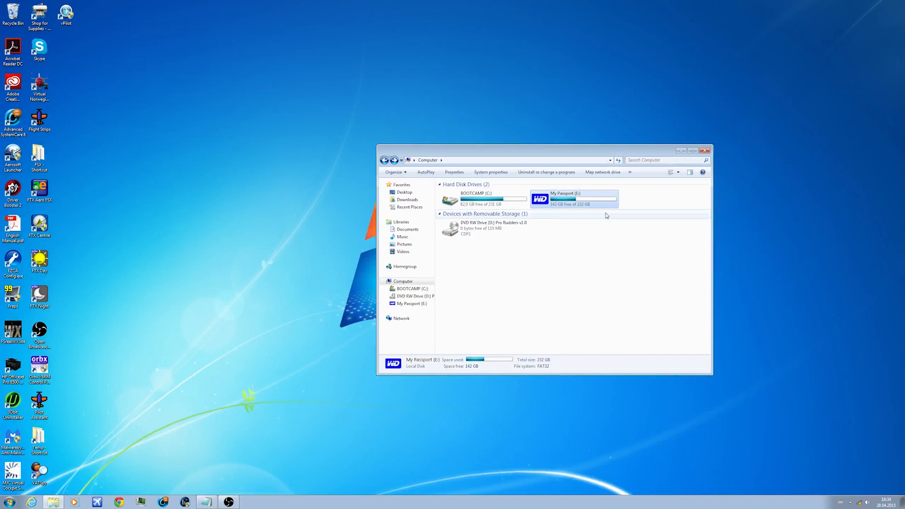
{"action": "left_click", "coordinate": [631, 206]}
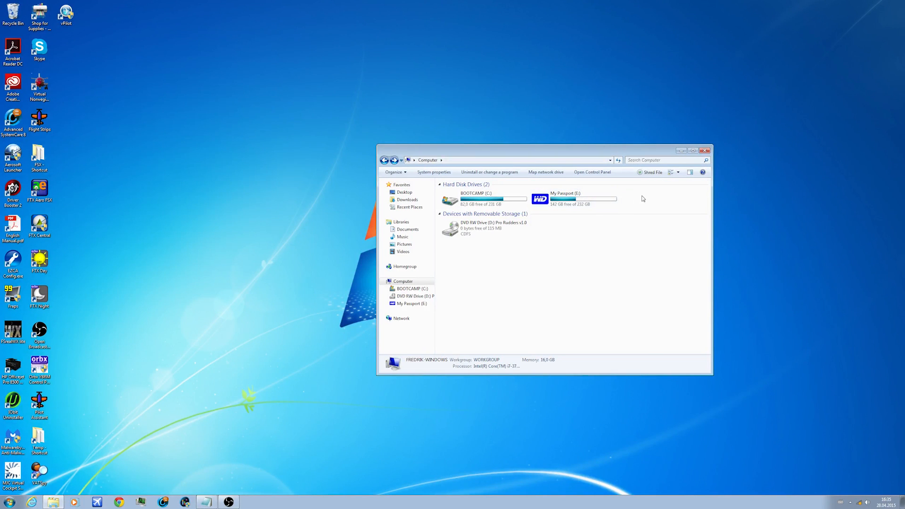
{"action": "left_click", "coordinate": [589, 208]}
{"action": "key", "text": "Left"}
{"action": "left_click", "coordinate": [629, 203]}
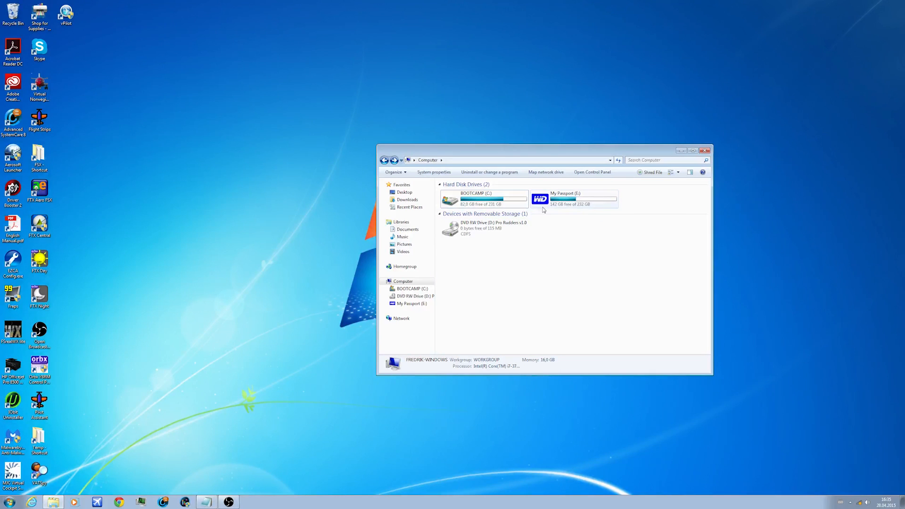
Step: Open the FSX folder on the BOOTCAMP (C:) drive and locate the fsx.exe application
{"action": "double_click", "coordinate": [519, 204]}
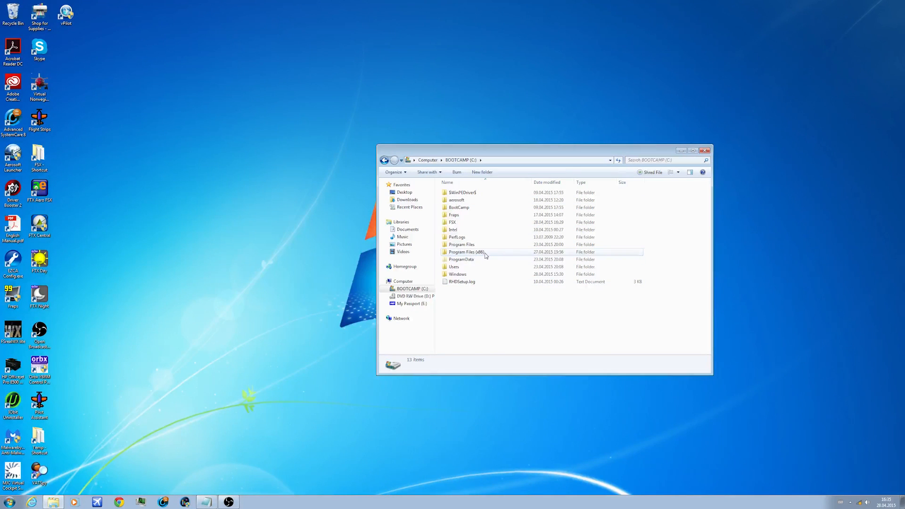
{"action": "double_click", "coordinate": [471, 222]}
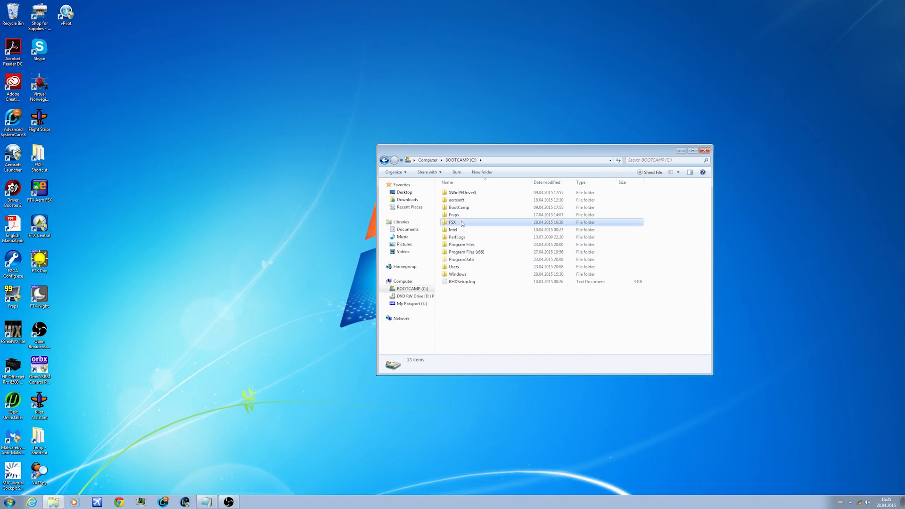
{"action": "scroll", "coordinate": [470, 246], "scroll_direction": "down", "scroll_amount": 20}
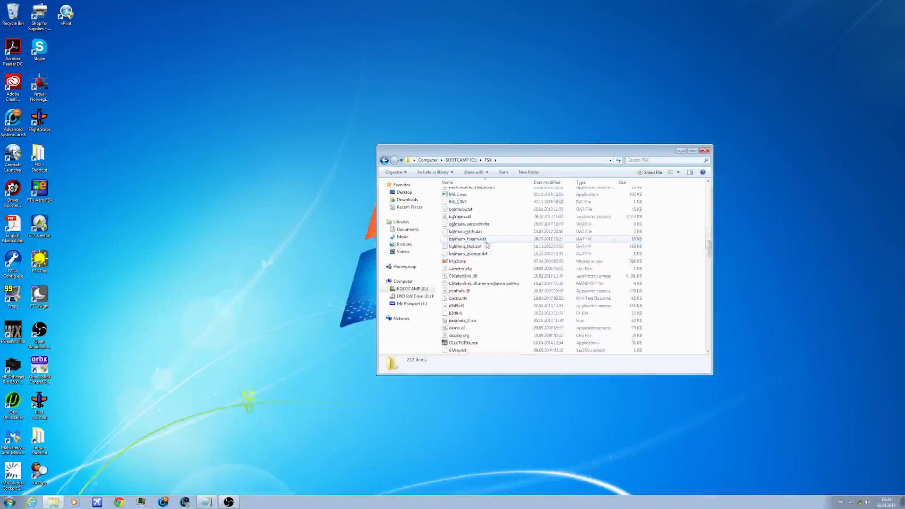
{"action": "scroll", "coordinate": [490, 268], "scroll_direction": "down", "scroll_amount": 8}
{"action": "left_click", "coordinate": [626, 277]}
{"action": "scroll", "coordinate": [627, 261], "scroll_direction": "down", "scroll_amount": 2}
{"action": "scroll", "coordinate": [627, 261], "scroll_direction": "up", "scroll_amount": 2}
{"action": "scroll", "coordinate": [466, 256], "scroll_direction": "down", "scroll_amount": 1}
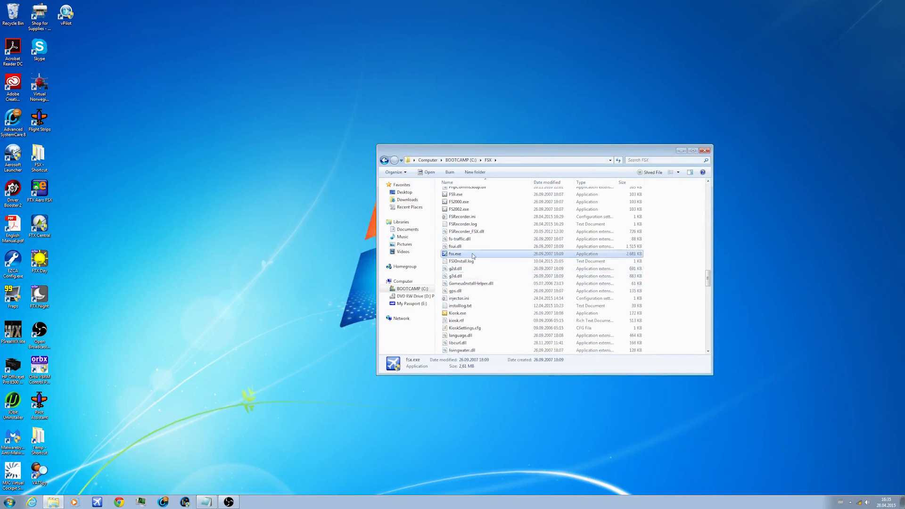
Step: Check the run-as-administrator option in the compatibility properties of fsx.exe and close the properties dialog
{"action": "right_click", "coordinate": [467, 255]}
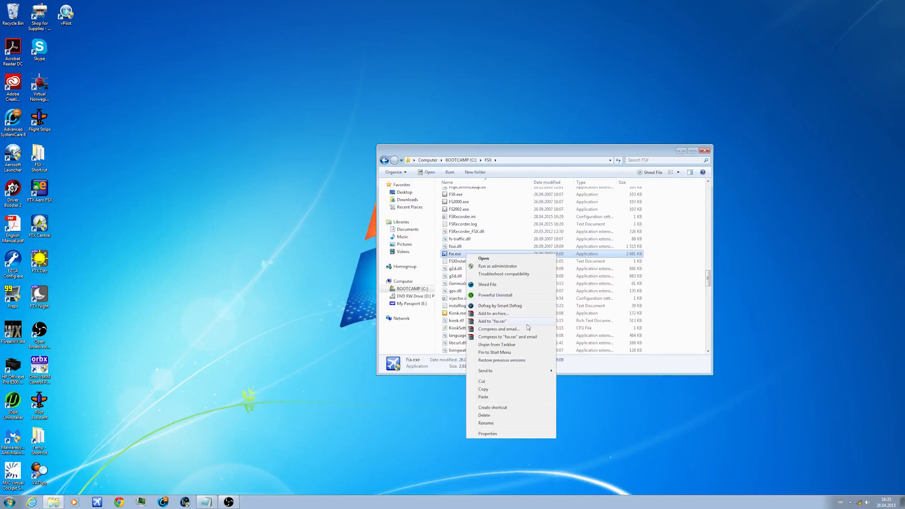
{"action": "left_click", "coordinate": [488, 434]}
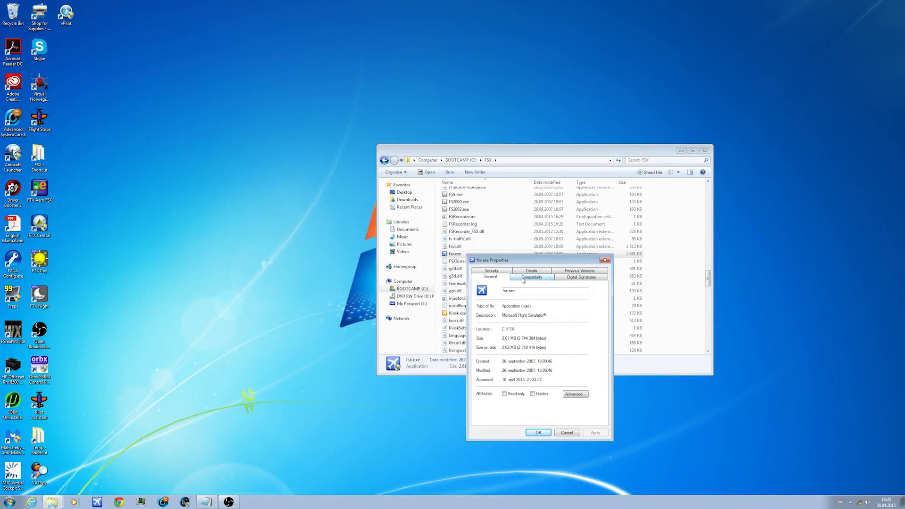
{"action": "left_click", "coordinate": [545, 280]}
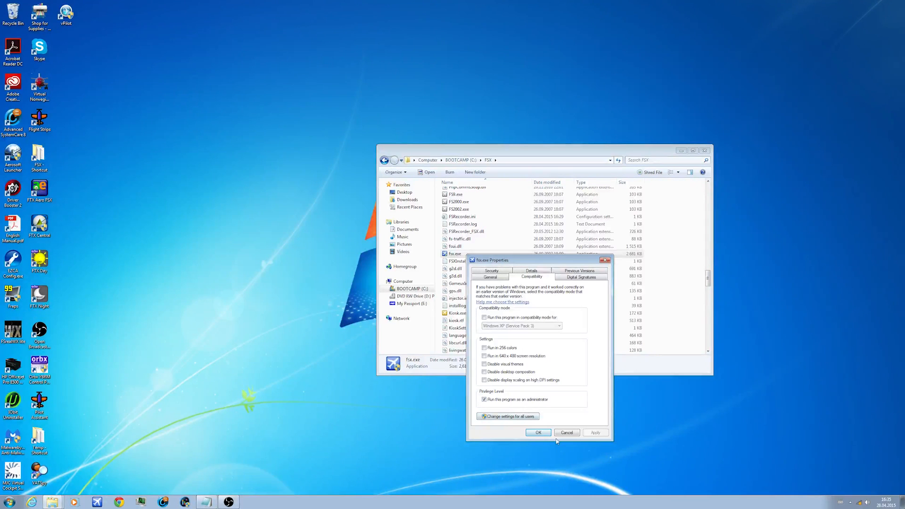
{"action": "left_click", "coordinate": [538, 433]}
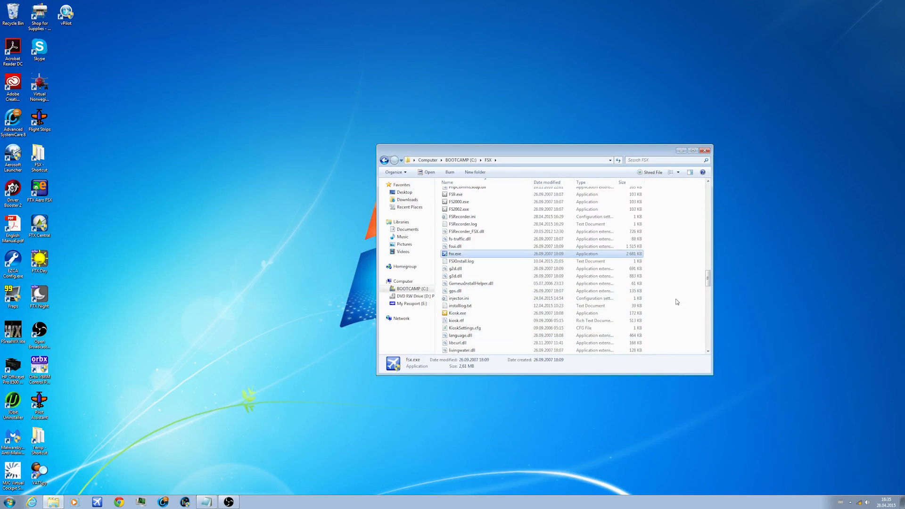
Step: Close the file browser window showing the FSX folder
{"action": "scroll", "coordinate": [709, 281], "scroll_direction": "up", "scroll_amount": 1}
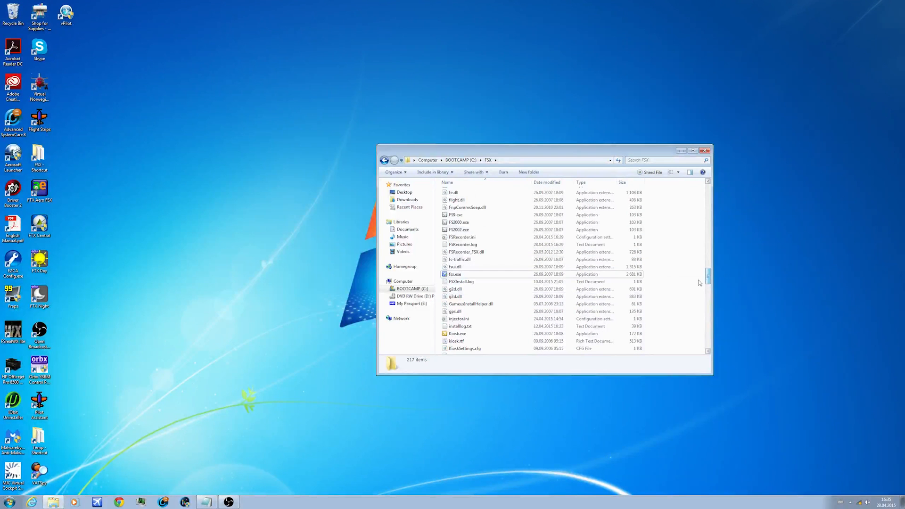
{"action": "left_click", "coordinate": [661, 278]}
{"action": "left_click", "coordinate": [661, 279]}
{"action": "left_click", "coordinate": [631, 277]}
{"action": "left_click", "coordinate": [661, 267]}
{"action": "left_click", "coordinate": [547, 274]}
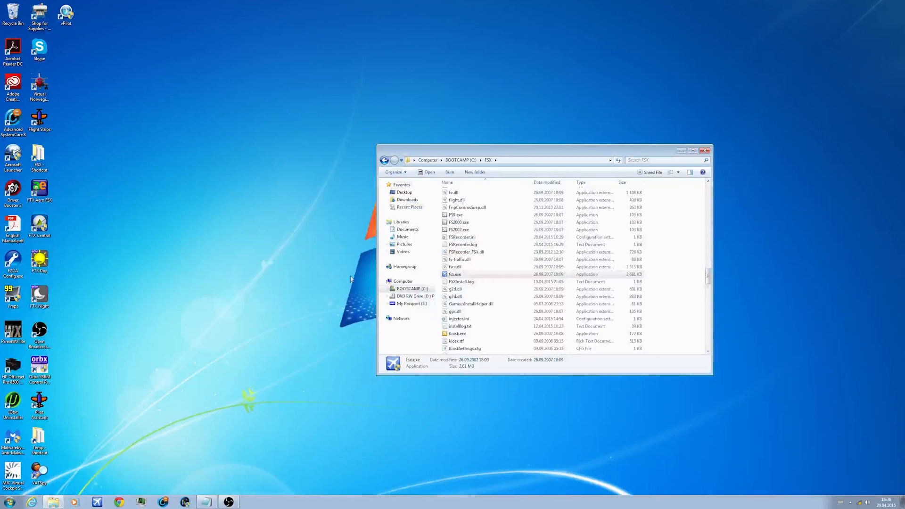
{"action": "left_click", "coordinate": [705, 151]}
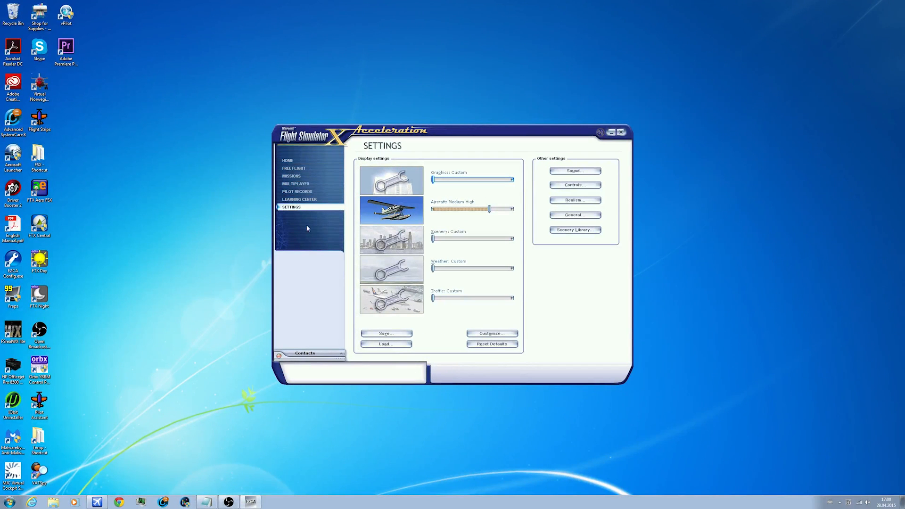
Step: Open the customizable display settings in Flight Simulator X and keep the NVIDIA GeForce GTX 680MX as the graphics device
{"action": "left_click", "coordinate": [492, 333]}
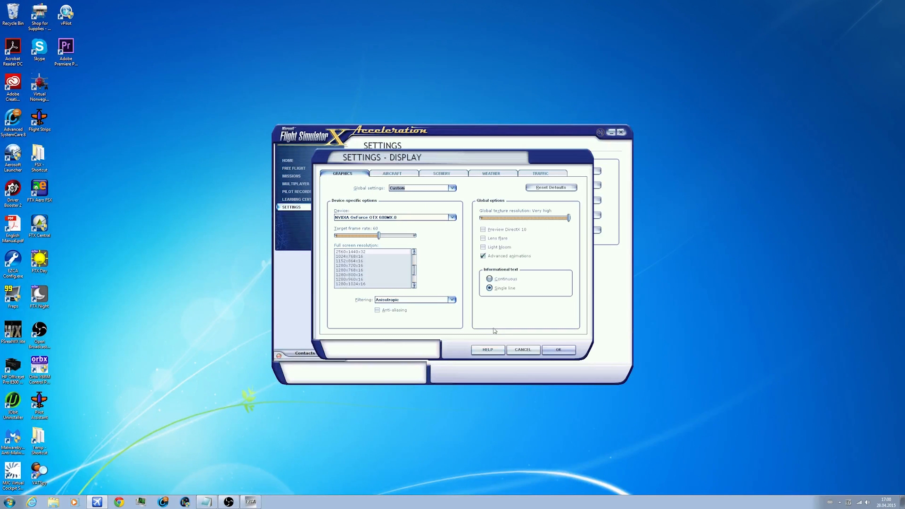
{"action": "left_click", "coordinate": [365, 218]}
{"action": "left_click", "coordinate": [438, 224]}
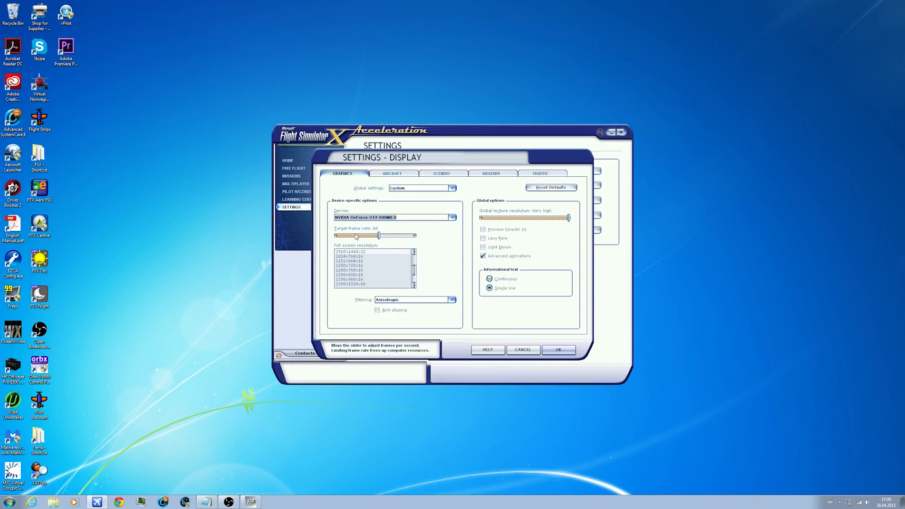
Step: Try higher and lower target frame rates, including 33, and return the target frame rate to 60
{"action": "left_click_drag", "start_coordinate": [379, 236], "coordinate": [417, 240]}
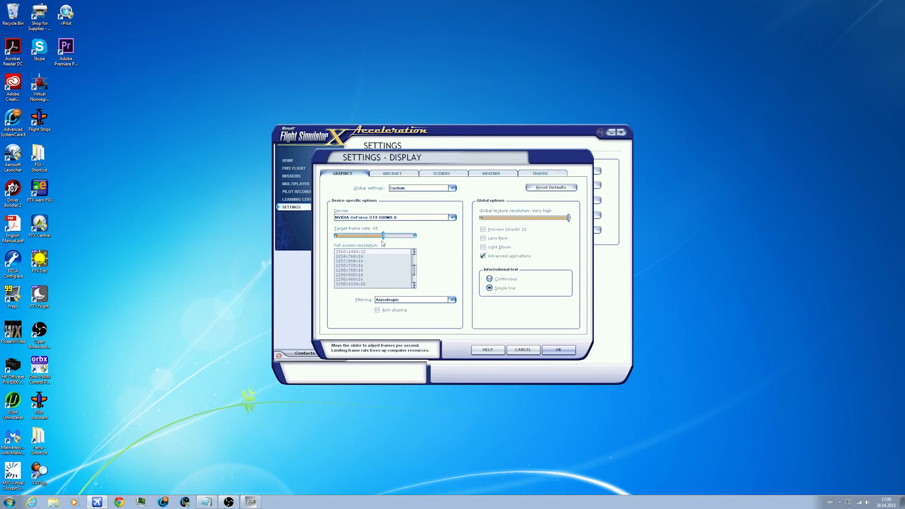
{"action": "left_click_drag", "start_coordinate": [414, 236], "coordinate": [380, 237]}
{"action": "left_click", "coordinate": [356, 239]}
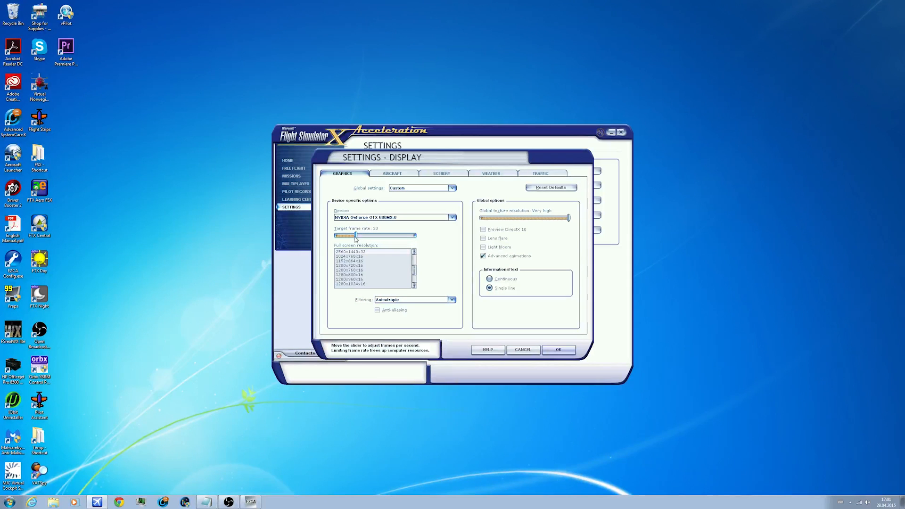
{"action": "left_click_drag", "start_coordinate": [352, 238], "coordinate": [381, 237]}
Step: Select the 2560x1440x32 full-screen resolution, leaving anti-aliasing off and the global texture resolution at Very high
{"action": "scroll", "coordinate": [377, 261], "scroll_direction": "up", "scroll_amount": 2}
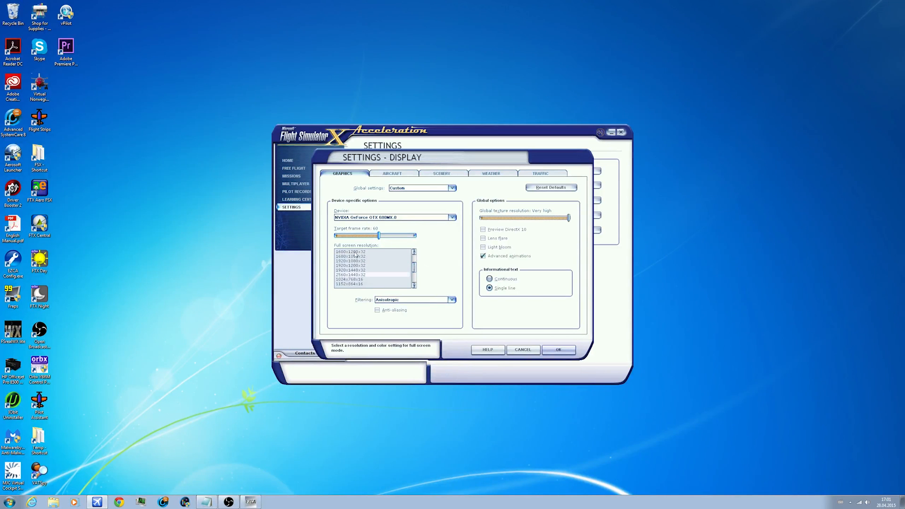
{"action": "left_click", "coordinate": [372, 274]}
{"action": "left_click", "coordinate": [378, 311]}
{"action": "left_click", "coordinate": [378, 310]}
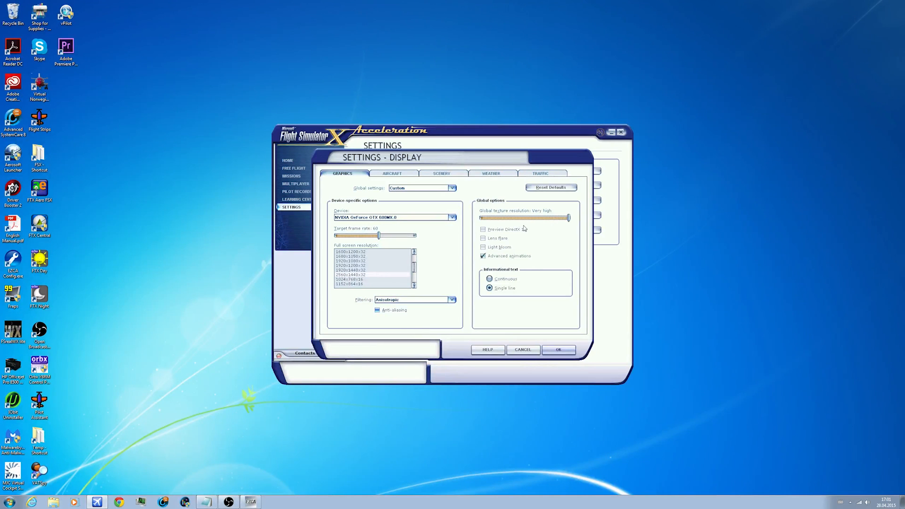
{"action": "left_click_drag", "start_coordinate": [570, 218], "coordinate": [772, 227]}
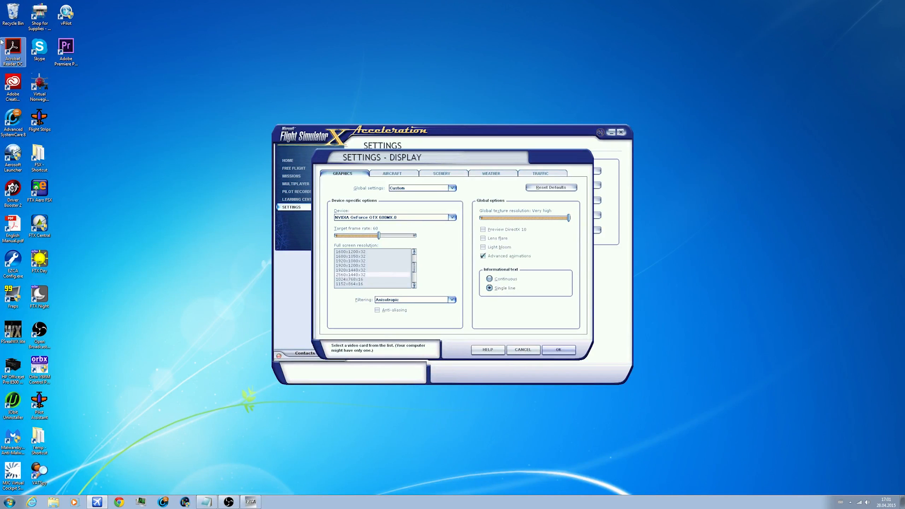
Step: Try the Continuous informational text option and return it to Single line
{"action": "left_click", "coordinate": [489, 279]}
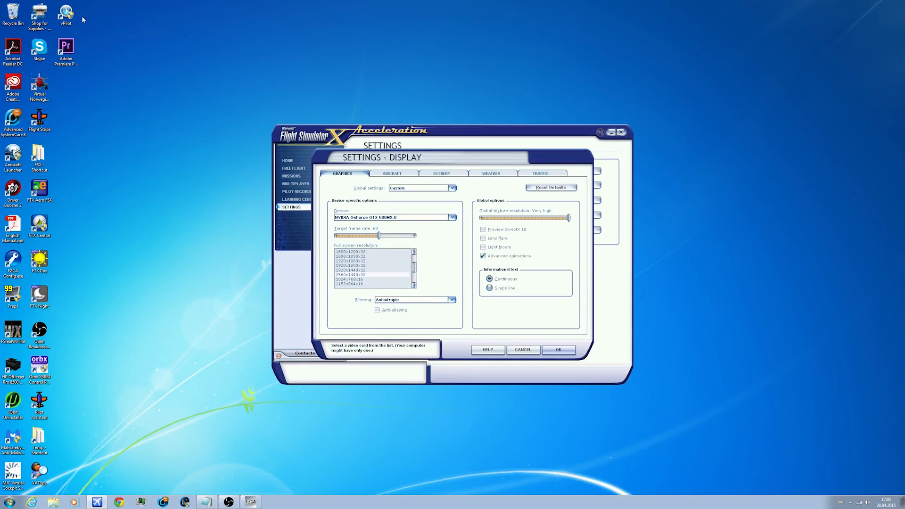
{"action": "left_click", "coordinate": [489, 288]}
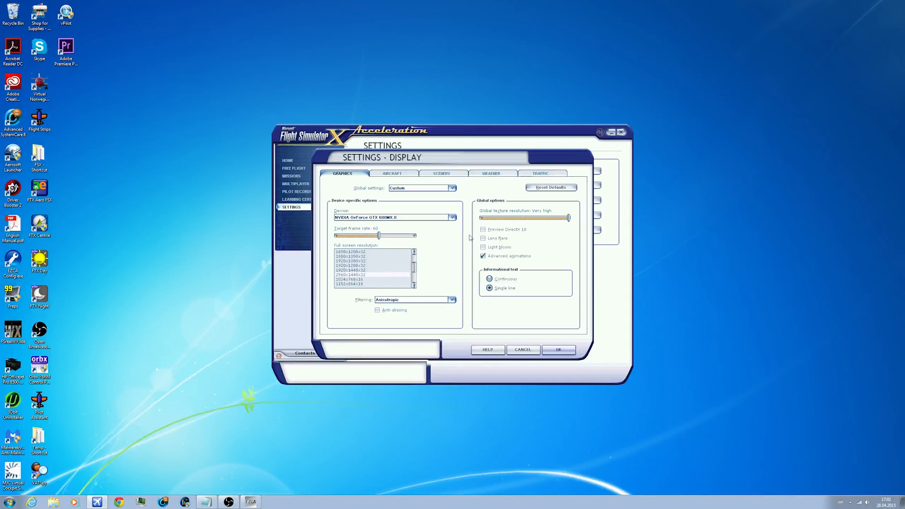
Step: Review the aircraft display settings, keeping the Medium High preset, the high-resolution 3-D virtual cockpit and aircraft ground shadows enabled
{"action": "left_click", "coordinate": [395, 174]}
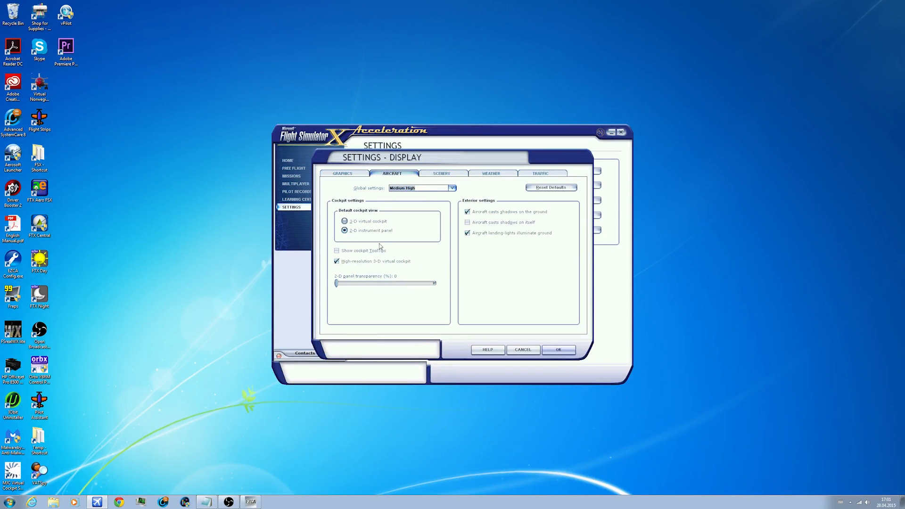
{"action": "left_click", "coordinate": [428, 188]}
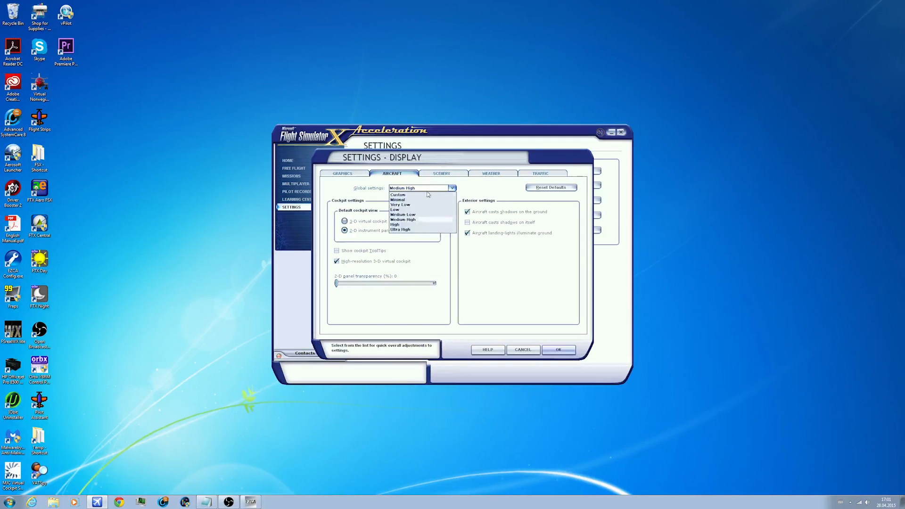
{"action": "left_click", "coordinate": [422, 219]}
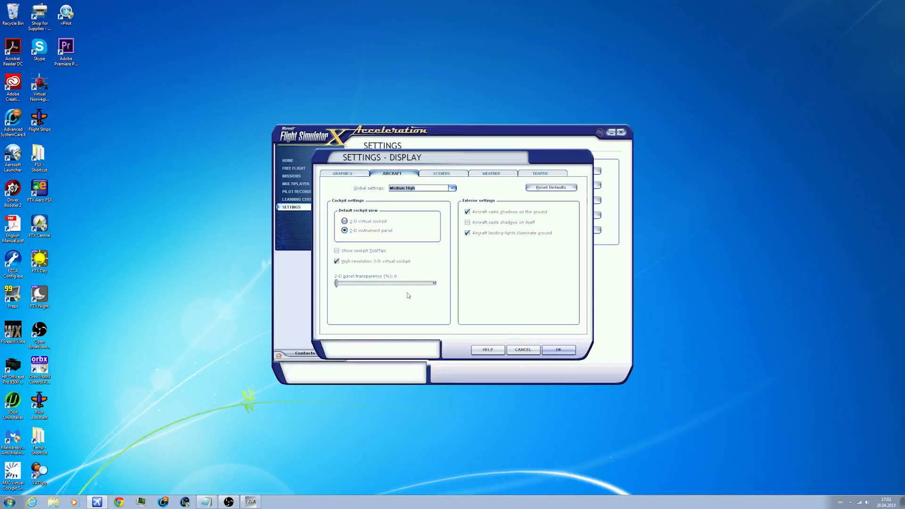
{"action": "left_click", "coordinate": [345, 264]}
{"action": "left_click", "coordinate": [469, 214]}
{"action": "left_click", "coordinate": [468, 213]}
Step: Look over the scenery settings, and in the weather settings try a 60mi / 96km cloud draw distance before restoring 90mi / 144km
{"action": "left_click", "coordinate": [436, 174]}
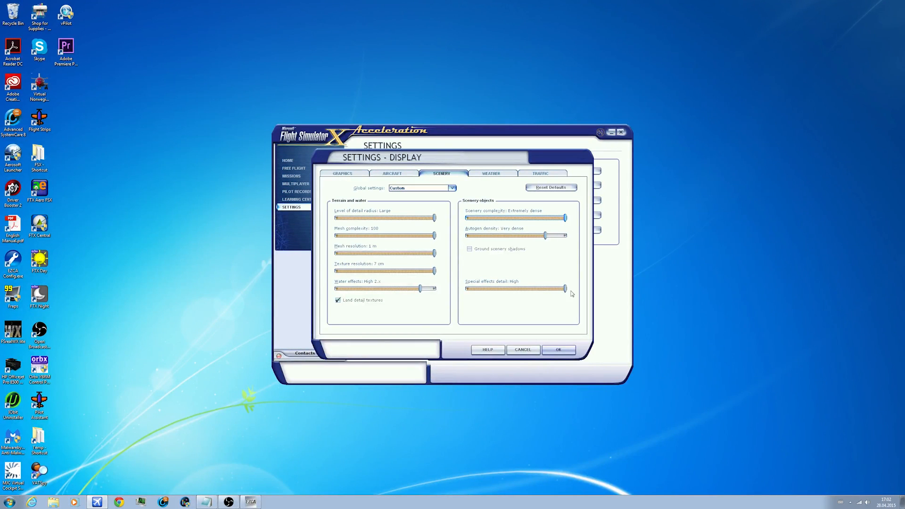
{"action": "left_click", "coordinate": [476, 175]}
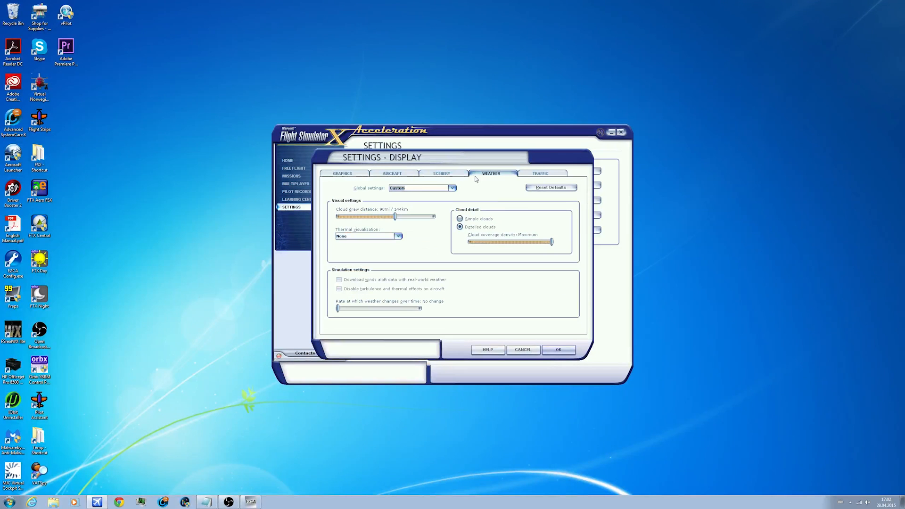
{"action": "left_click_drag", "start_coordinate": [396, 217], "coordinate": [346, 215]}
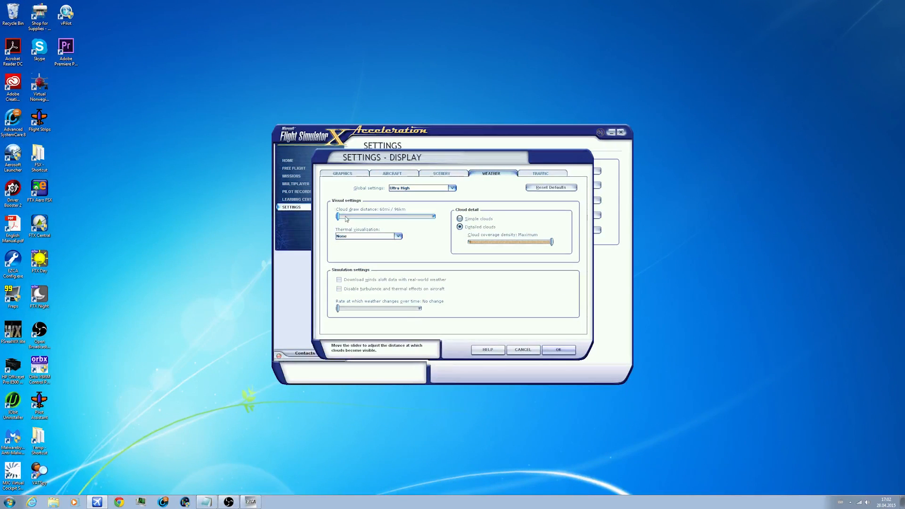
{"action": "left_click_drag", "start_coordinate": [343, 219], "coordinate": [393, 221]}
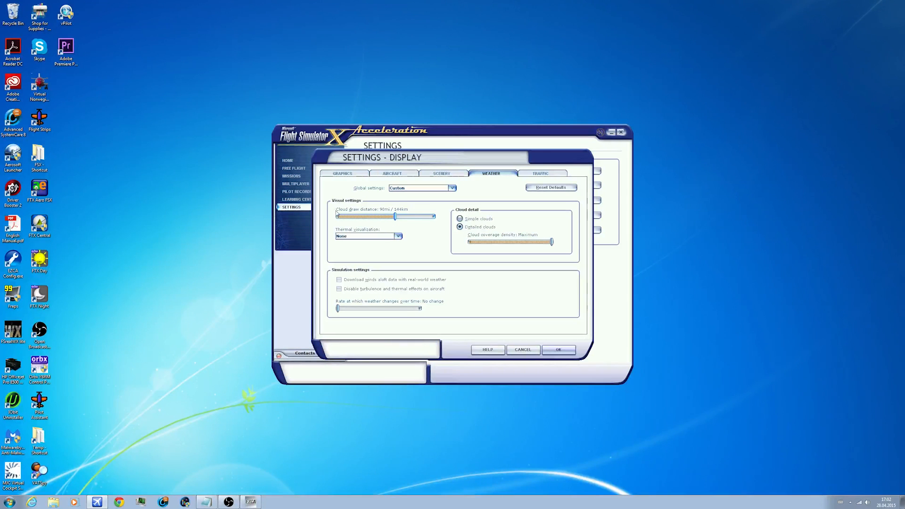
Step: Keep thermal visualization at None, the winds aloft download off and the weather change rate at No change
{"action": "left_click", "coordinate": [389, 236]}
{"action": "left_click", "coordinate": [346, 243]}
{"action": "left_click", "coordinate": [10, 335]}
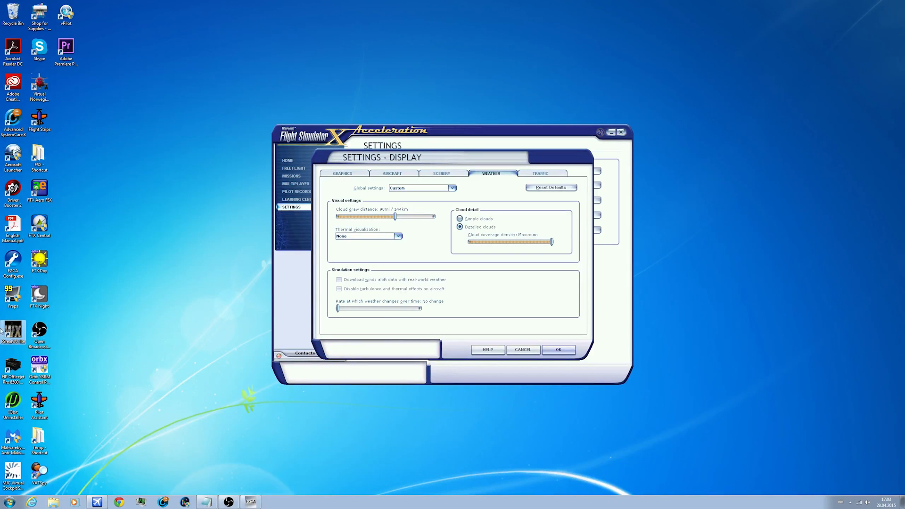
{"action": "left_click", "coordinate": [344, 282]}
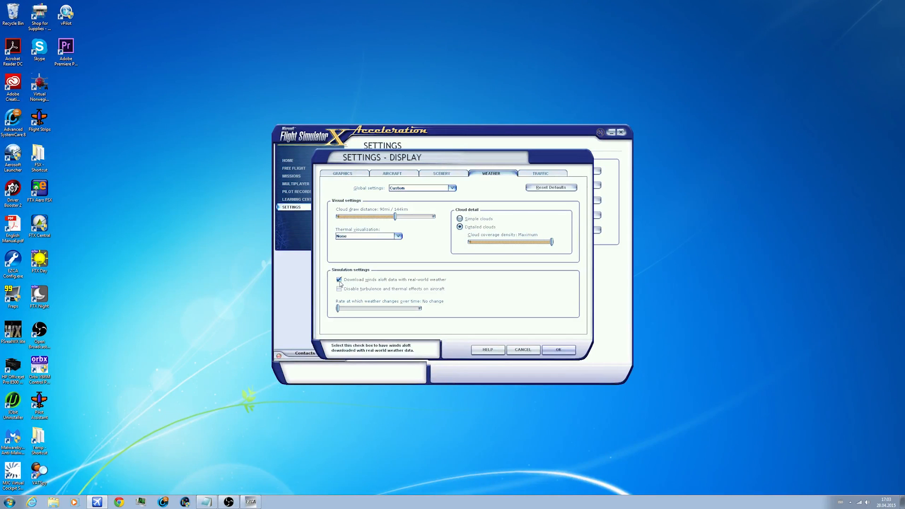
{"action": "left_click_drag", "start_coordinate": [338, 309], "coordinate": [310, 296]}
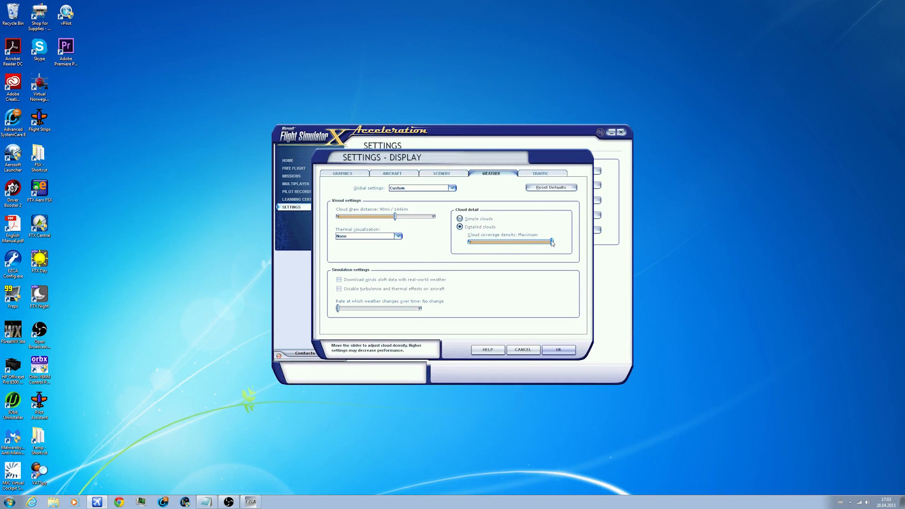
Step: Keep airport vehicle density at None in the traffic settings and accept the display settings
{"action": "left_click", "coordinate": [539, 175]}
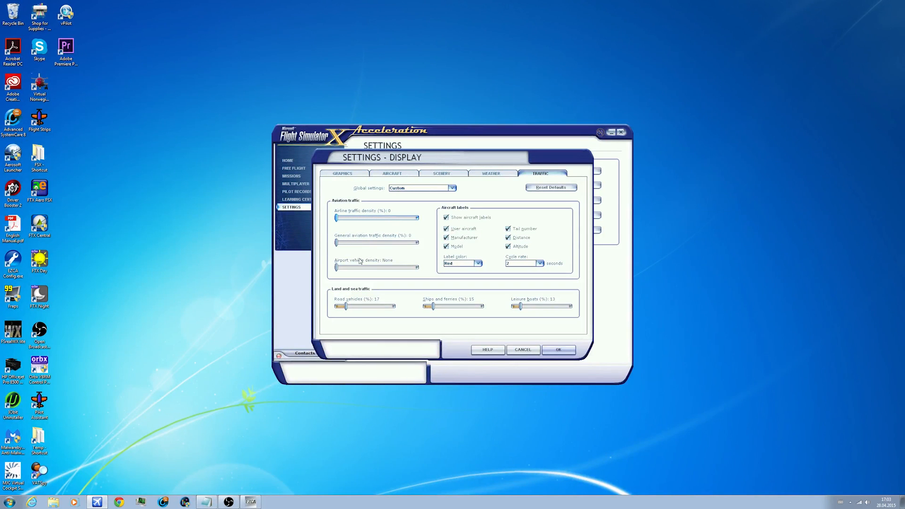
{"action": "mouse_move", "coordinate": [337, 268]}
{"action": "left_mouse_down"}
{"action": "mouse_move", "coordinate": [413, 275]}
{"action": "mouse_move", "coordinate": [348, 269]}
{"action": "mouse_move", "coordinate": [415, 267]}
{"action": "mouse_move", "coordinate": [373, 266]}
{"action": "mouse_move", "coordinate": [412, 277]}
{"action": "mouse_move", "coordinate": [341, 279]}
{"action": "left_mouse_up"}
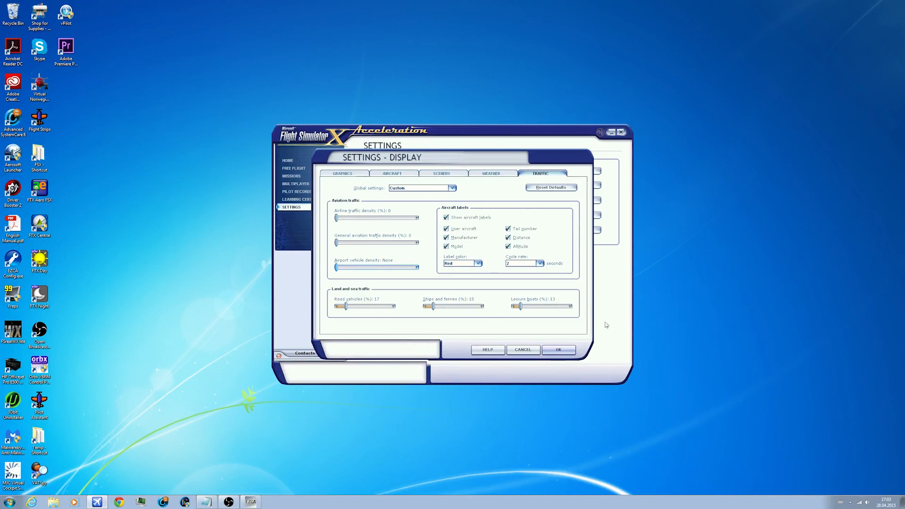
{"action": "left_click", "coordinate": [558, 349]}
Step: Save the current settings as NEW PC.CFG, replacing the existing file
{"action": "left_click", "coordinate": [390, 334]}
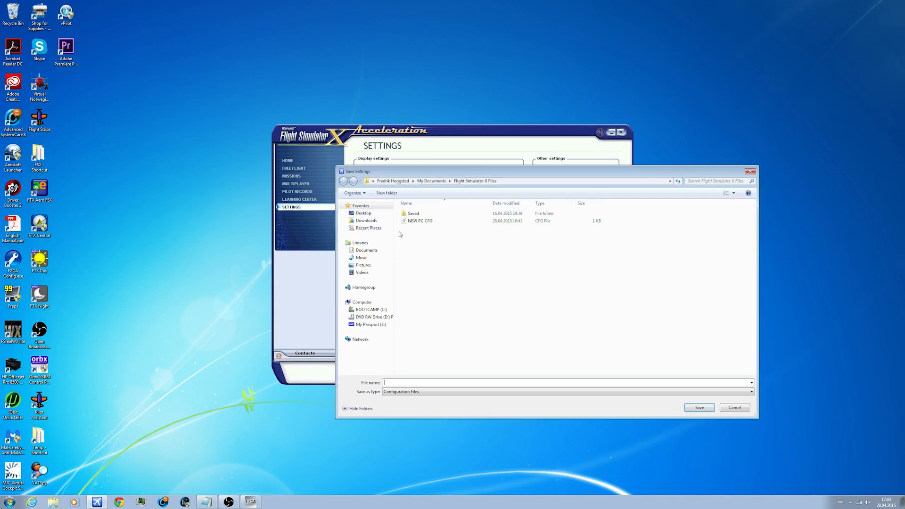
{"action": "left_click", "coordinate": [416, 222]}
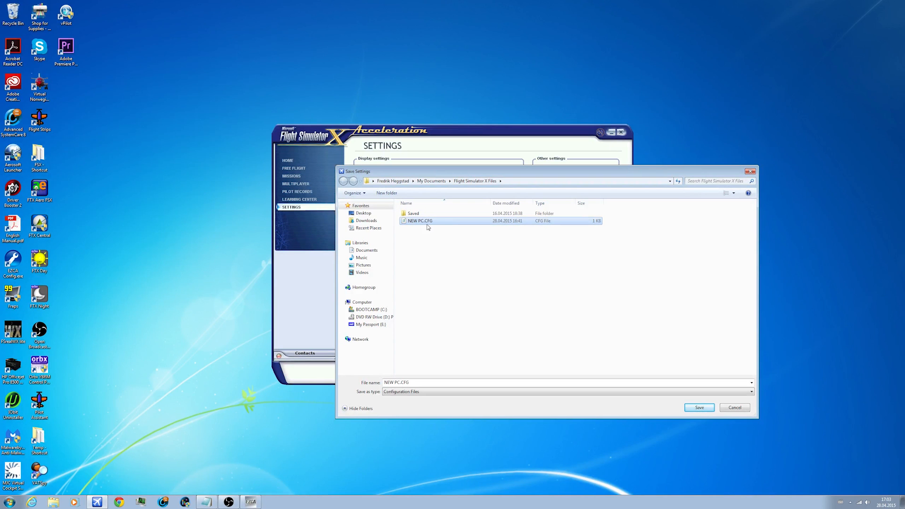
{"action": "left_click", "coordinate": [415, 382]}
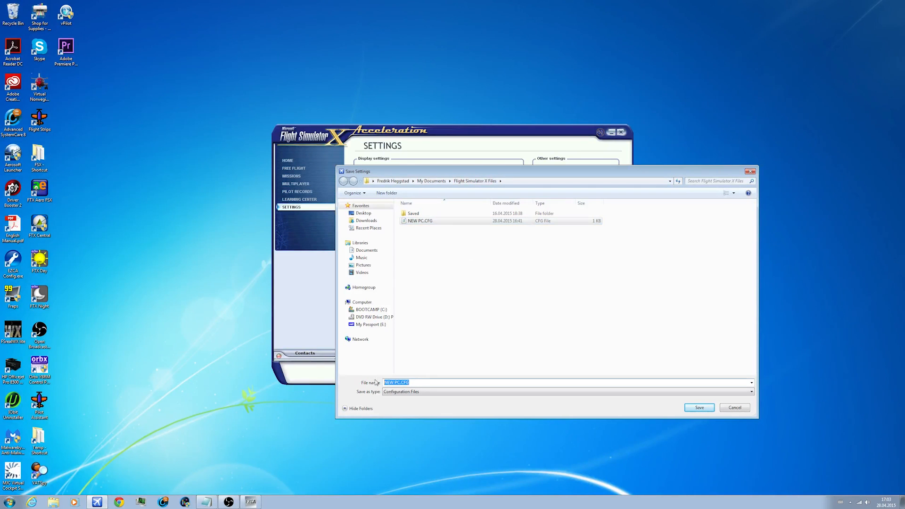
{"action": "double_click", "coordinate": [459, 221]}
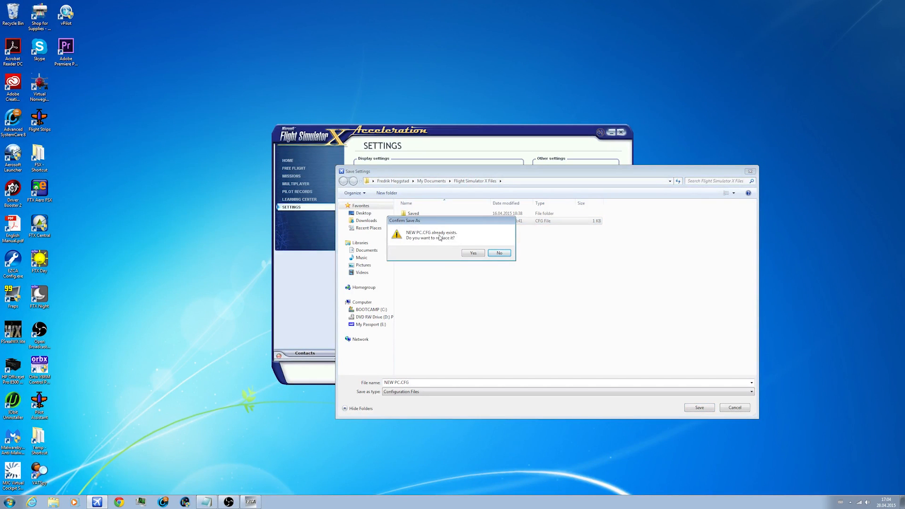
{"action": "left_click", "coordinate": [469, 252]}
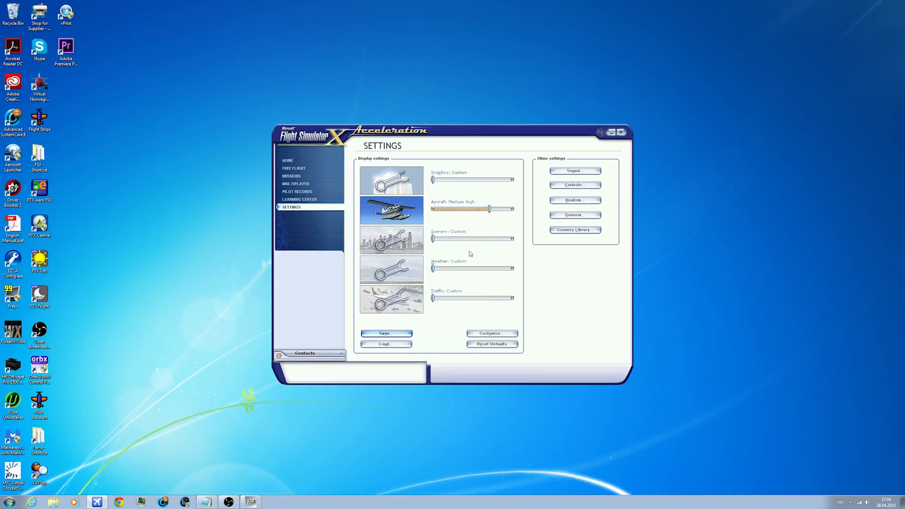
Step: Exit Flight Simulator X, check in Windows Task Manager whether fsx.exe is still running, and close Task Manager
{"action": "left_click", "coordinate": [621, 133]}
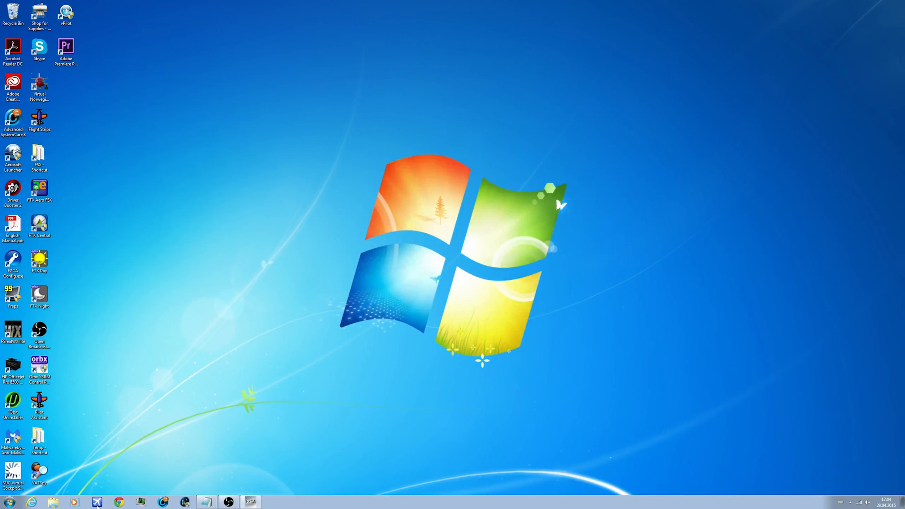
{"action": "left_click", "coordinate": [133, 502]}
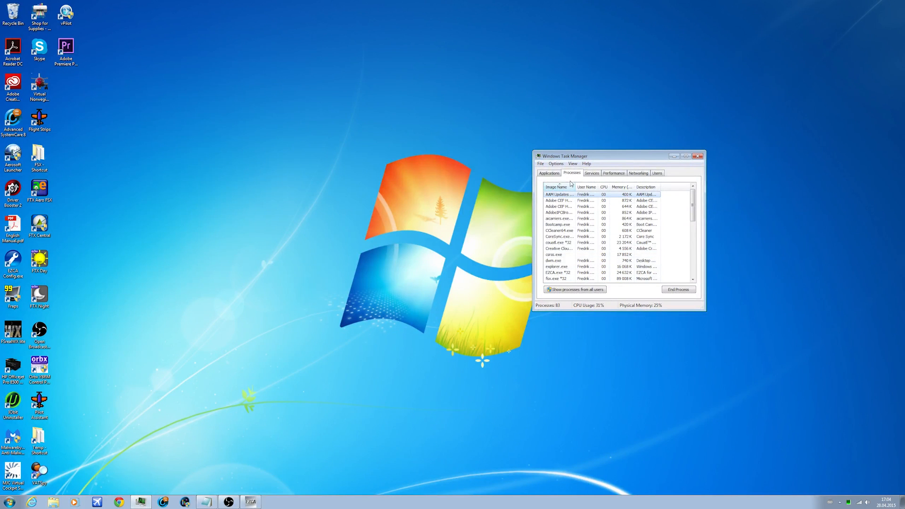
{"action": "left_click", "coordinate": [569, 273]}
{"action": "scroll", "coordinate": [569, 279], "scroll_direction": "down", "scroll_amount": 1}
{"action": "left_click", "coordinate": [570, 262]}
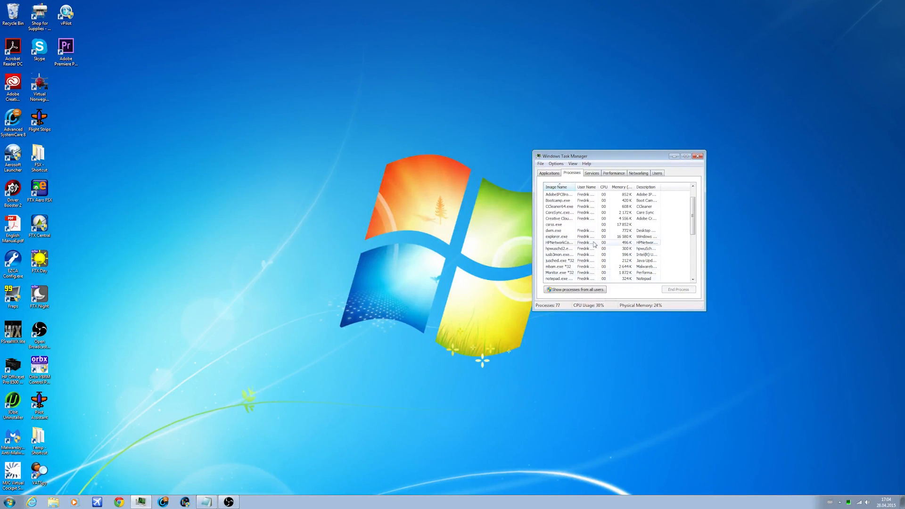
{"action": "left_click", "coordinate": [697, 157]}
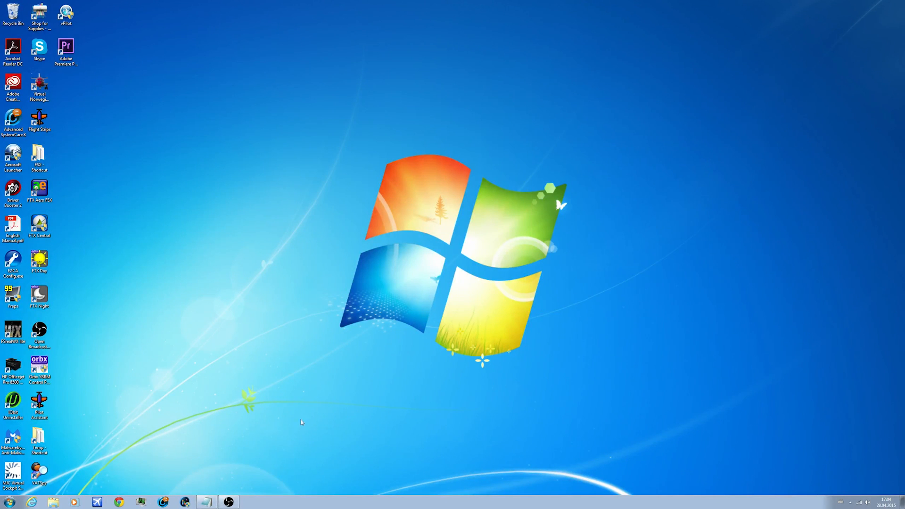
Step: Find the Windows Run command and use it to open the %appdata% folder
{"action": "left_click", "coordinate": [14, 506]}
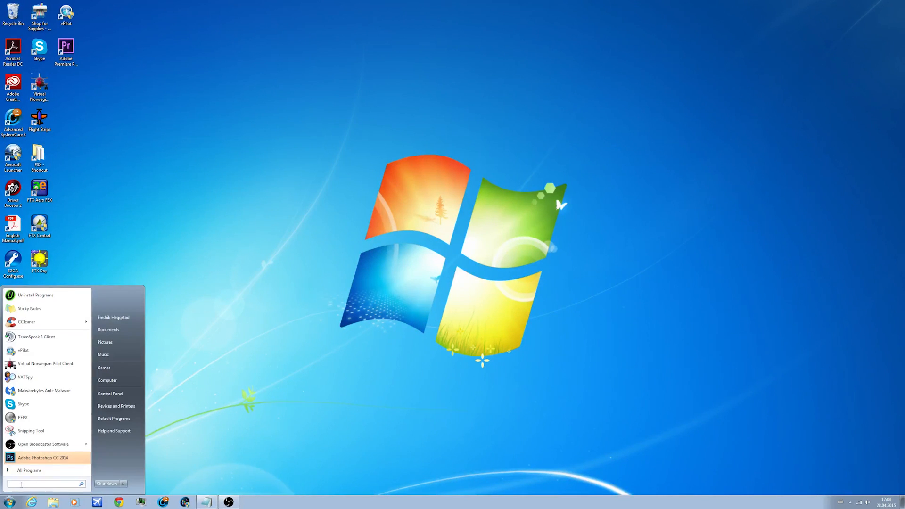
{"action": "type", "text": "run"}
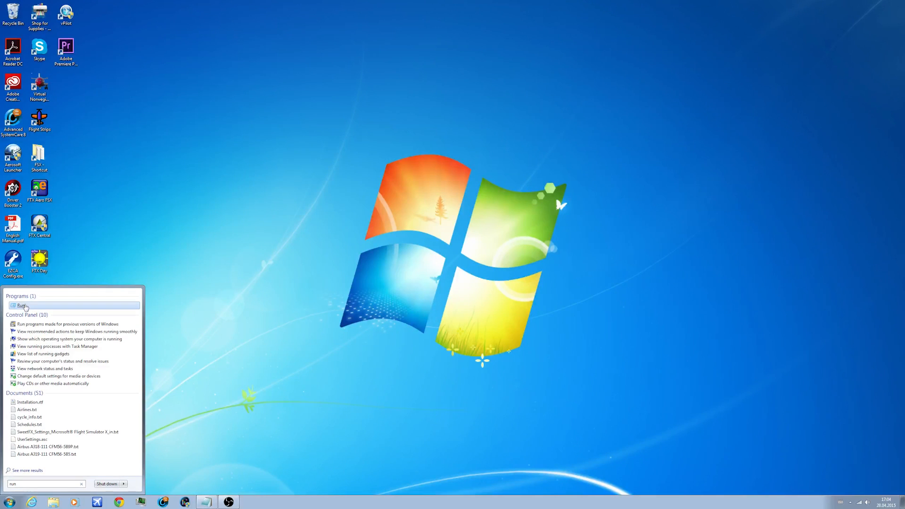
{"action": "left_click", "coordinate": [26, 306]}
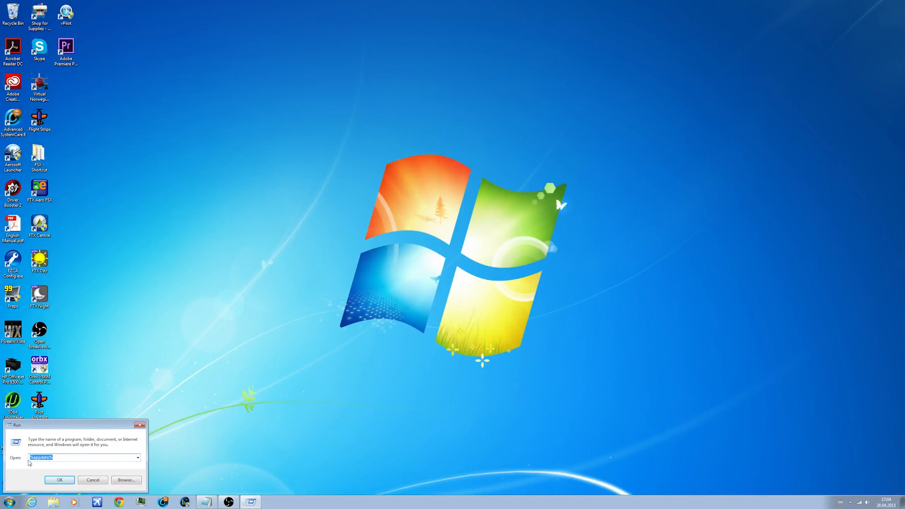
{"action": "left_click", "coordinate": [49, 457]}
{"action": "left_click_drag", "start_coordinate": [52, 457], "coordinate": [23, 457]}
{"action": "left_click", "coordinate": [60, 457]}
{"action": "left_click", "coordinate": [58, 480]}
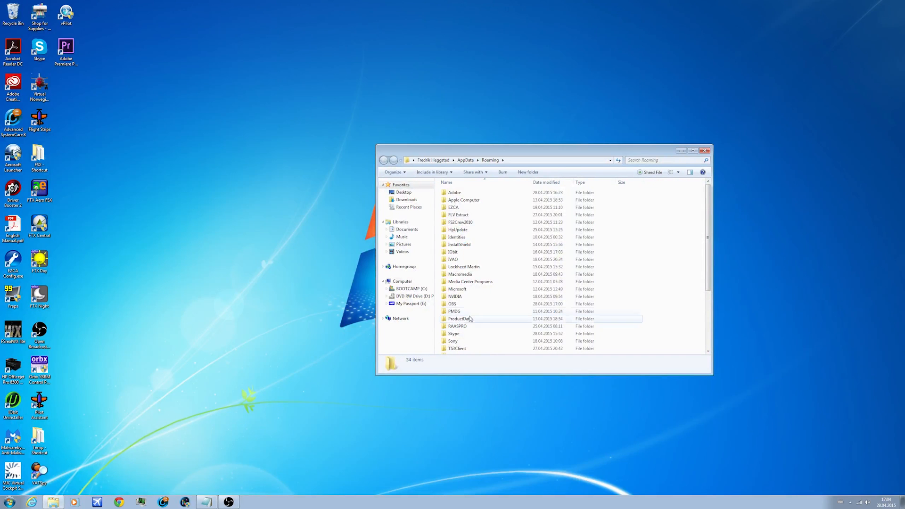
Step: Open fsx.cfg from the Microsoft\FSX folder in Notepad and reposition its window on the desktop
{"action": "double_click", "coordinate": [457, 289]}
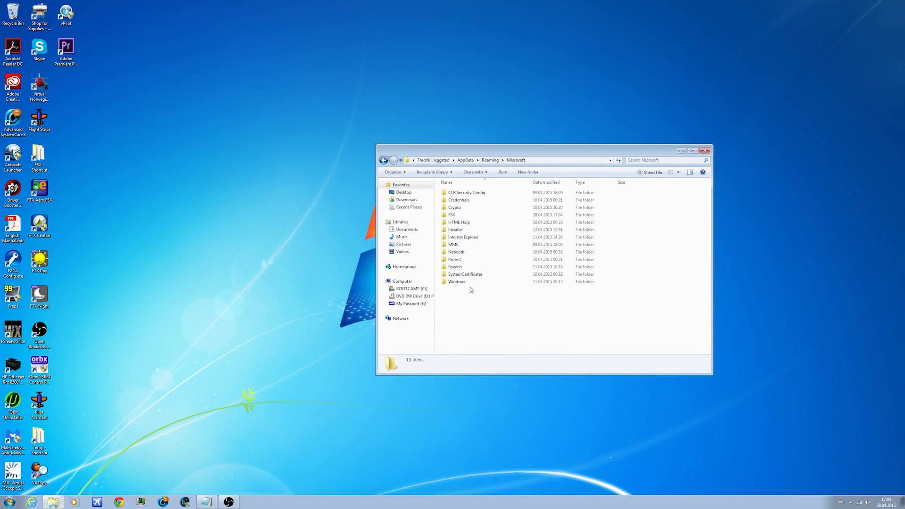
{"action": "left_click", "coordinate": [473, 217]}
{"action": "double_click", "coordinate": [473, 217]}
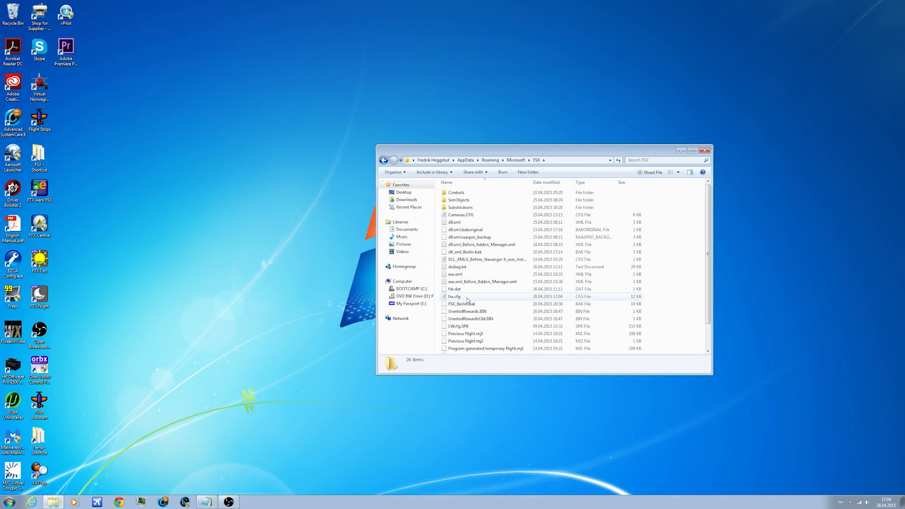
{"action": "scroll", "coordinate": [464, 288], "scroll_direction": "down", "scroll_amount": 2}
{"action": "left_click", "coordinate": [473, 275]}
{"action": "double_click", "coordinate": [473, 275]}
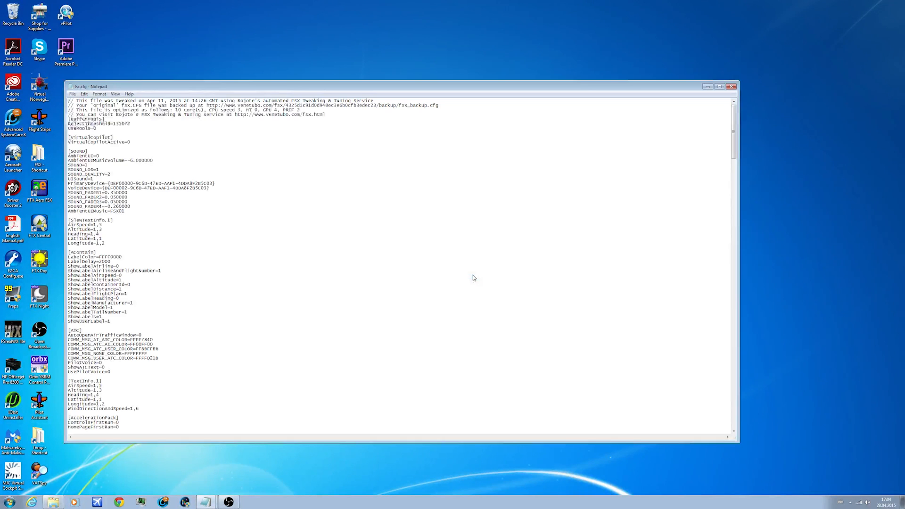
{"action": "left_click_drag", "start_coordinate": [204, 89], "coordinate": [312, 34]}
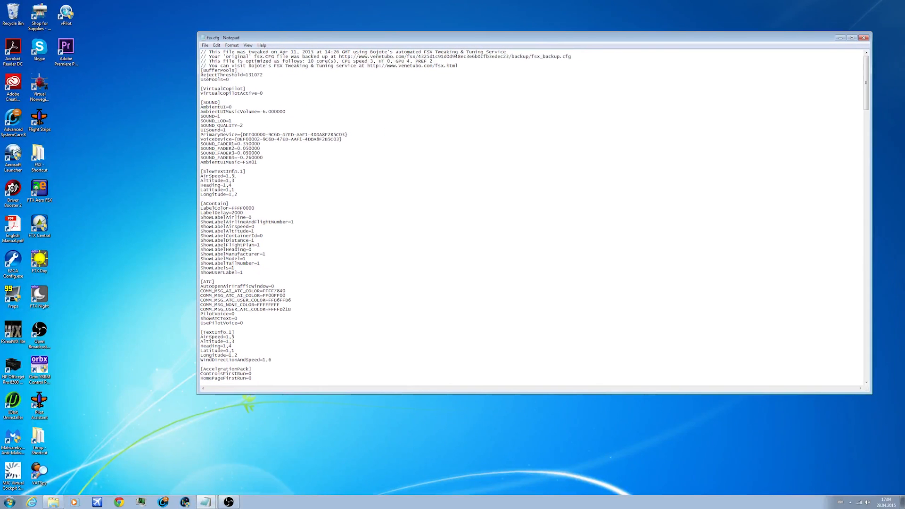
Step: Highlight the [SOUND] section heading in fsx.cfg to examine how sections are labelled
{"action": "left_click_drag", "start_coordinate": [201, 103], "coordinate": [220, 102]}
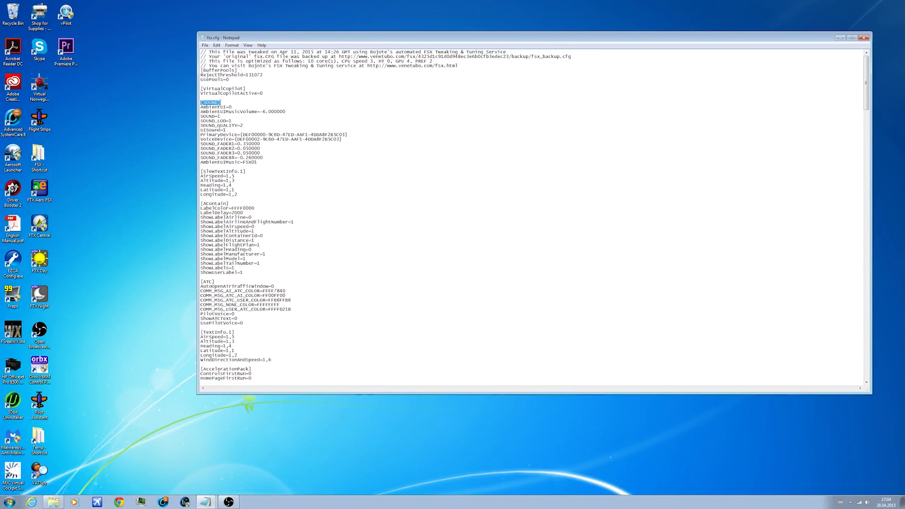
{"action": "left_click", "coordinate": [233, 99]}
{"action": "left_click_drag", "start_coordinate": [203, 102], "coordinate": [201, 102]}
{"action": "left_click", "coordinate": [302, 96]}
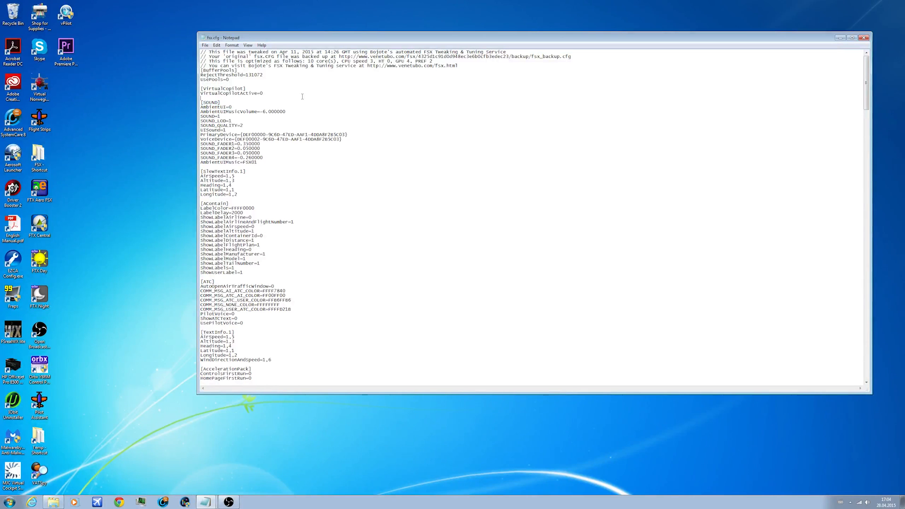
Step: Bring up FSX.cfg Tweaks.txt beside fsx.cfg and select all its tweak entries from [JOBSCHEDULER] through LOD_RADIUS=5.500000
{"action": "left_click", "coordinate": [210, 487]}
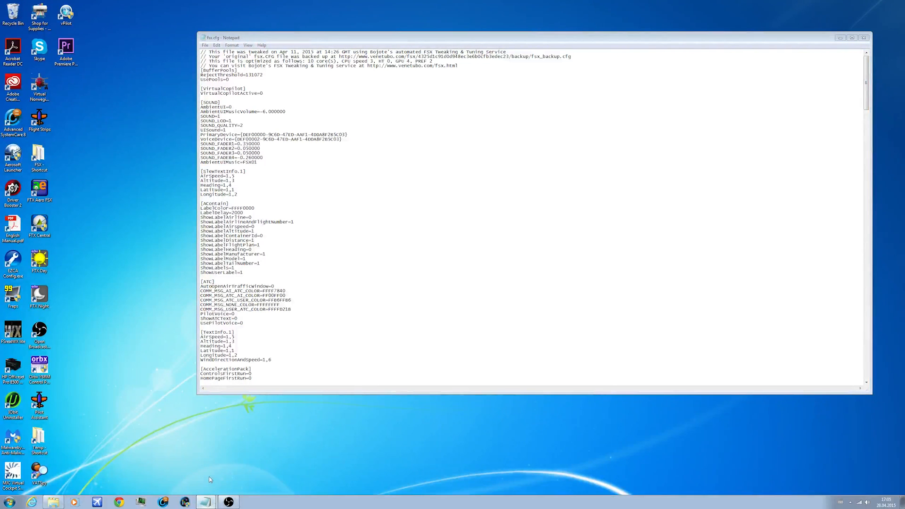
{"action": "left_click", "coordinate": [209, 476]}
{"action": "left_click_drag", "start_coordinate": [174, 66], "coordinate": [362, 57]}
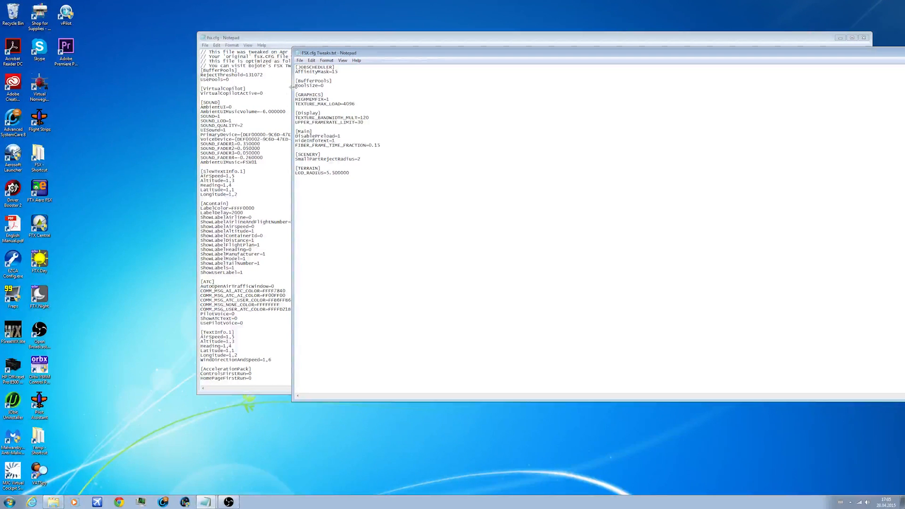
{"action": "left_click_drag", "start_coordinate": [343, 72], "coordinate": [329, 99]}
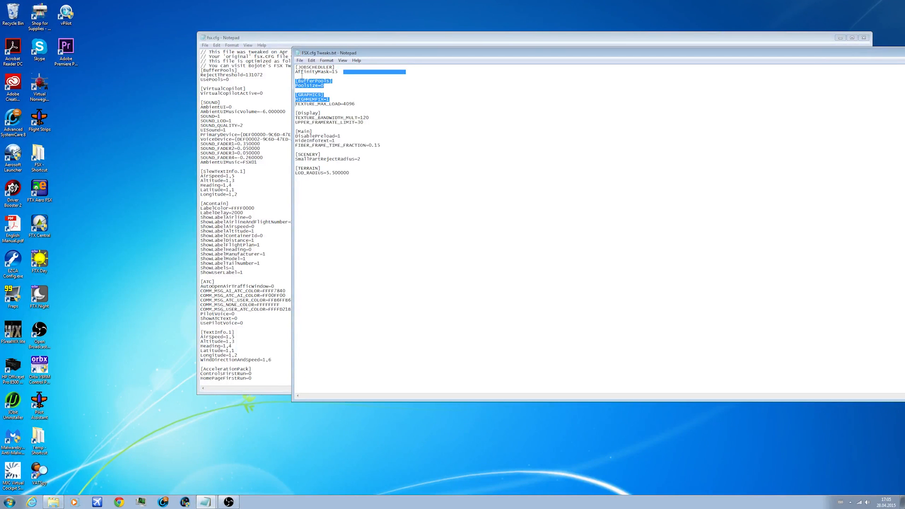
{"action": "left_click_drag", "start_coordinate": [295, 68], "coordinate": [406, 194]}
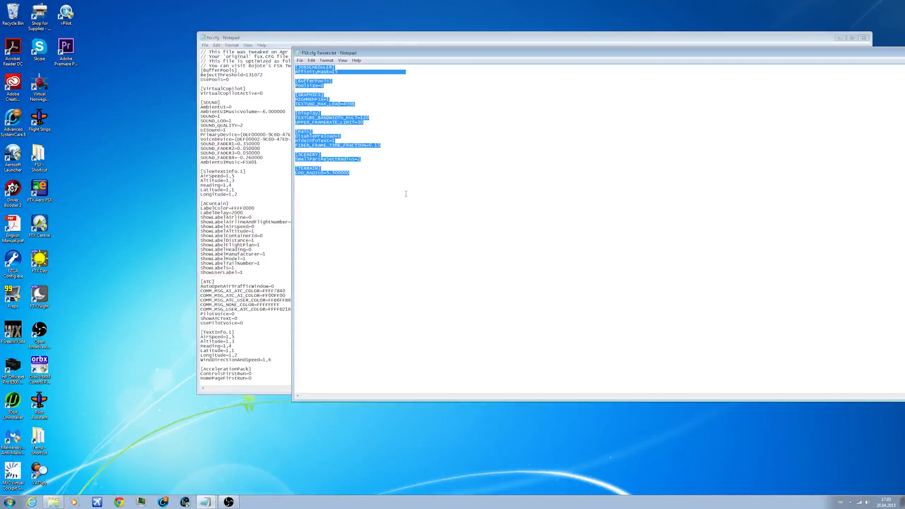
Step: Copy the Poolsize=0 line from FSX.cfg Tweaks.txt and insert it below UsePools=0 in the [BufferPools] section of fsx.cfg
{"action": "left_click", "coordinate": [344, 133]}
{"action": "left_click_drag", "start_coordinate": [348, 169], "coordinate": [335, 160]}
{"action": "left_click", "coordinate": [335, 161]}
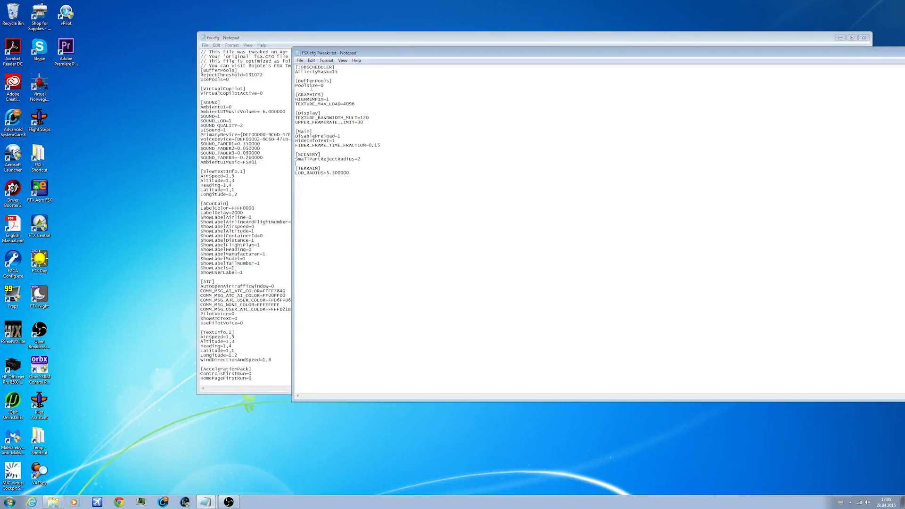
{"action": "left_click", "coordinate": [232, 80]}
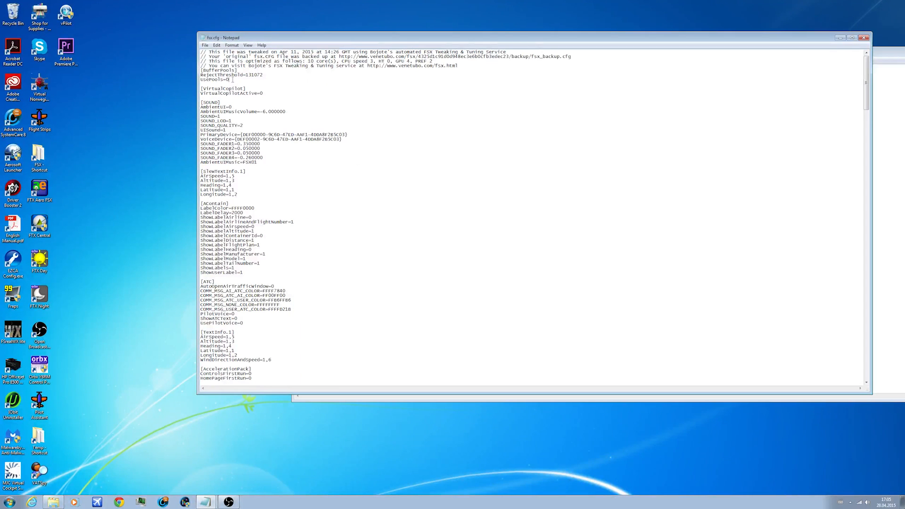
{"action": "key", "text": "alt+Tab"}
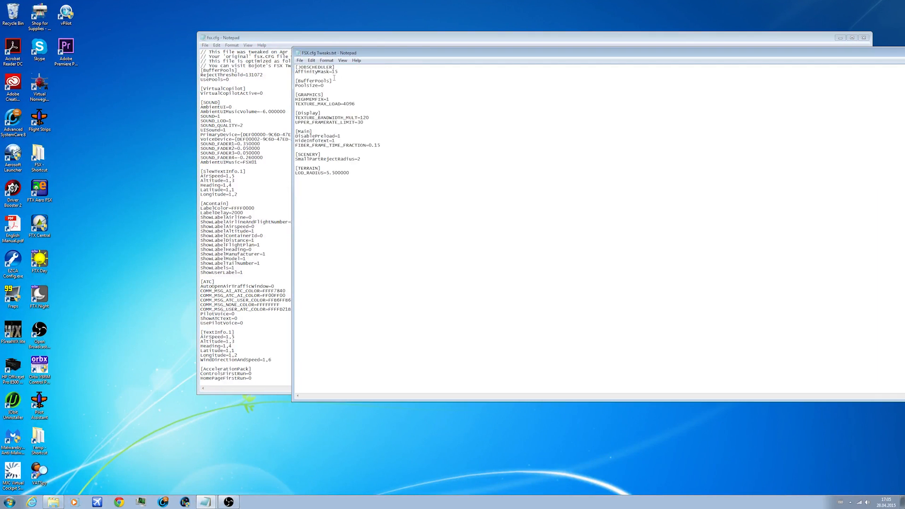
{"action": "left_click_drag", "start_coordinate": [324, 85], "coordinate": [295, 86]}
{"action": "right_click", "coordinate": [298, 85]}
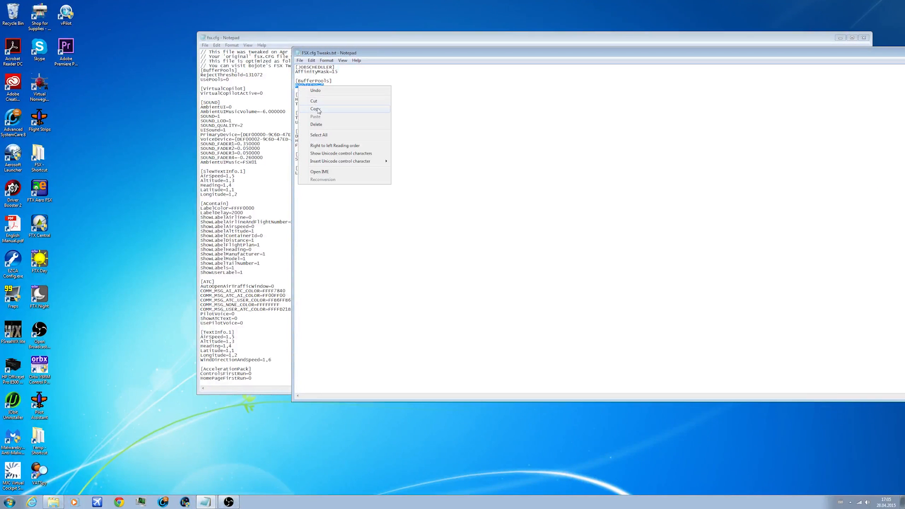
{"action": "left_click", "coordinate": [318, 110]}
{"action": "left_click", "coordinate": [323, 95]}
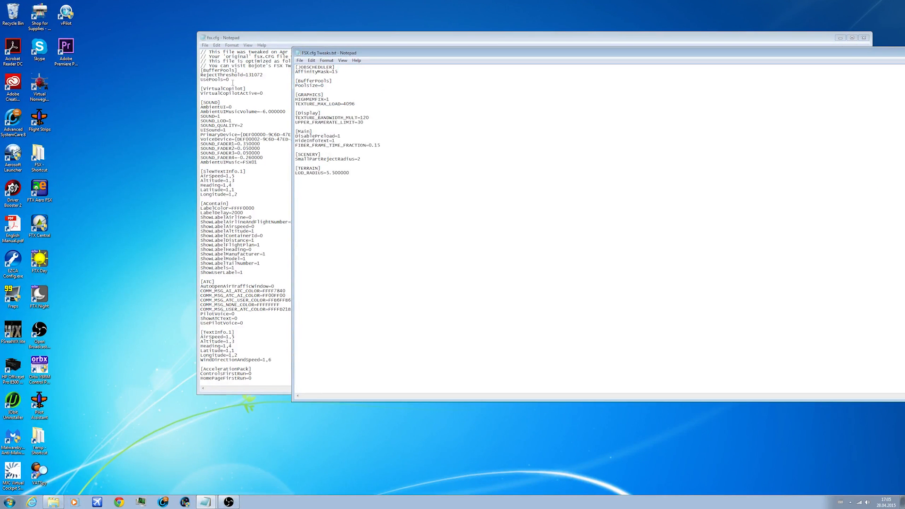
{"action": "left_click", "coordinate": [212, 85]}
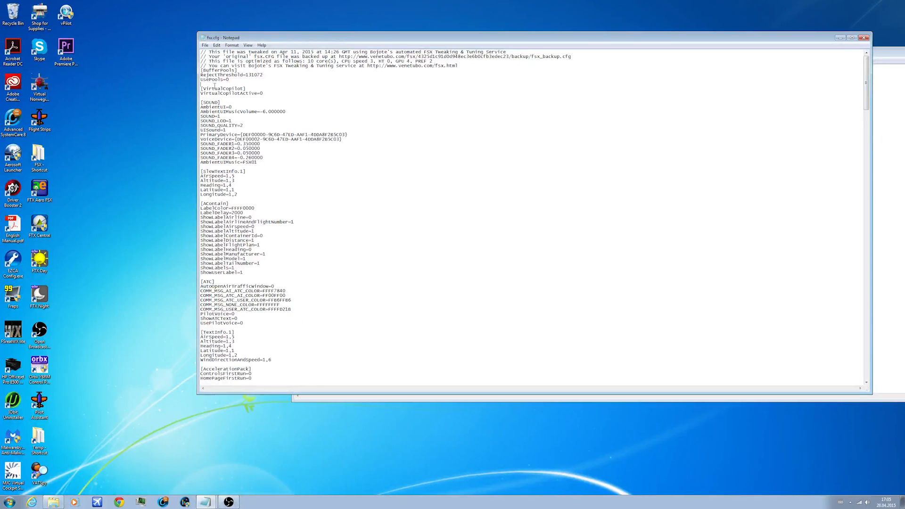
{"action": "left_click", "coordinate": [200, 84]}
{"action": "key", "text": "ctrl+v"}
{"action": "key", "text": "Return"}
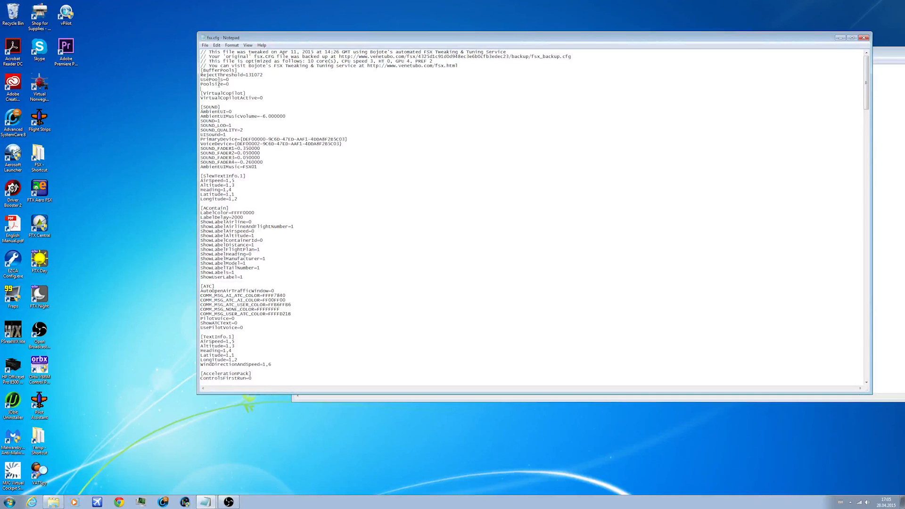
Step: Copy the UsePools=0 line from fsx.cfg and add it below Poolsize=0 under [BufferPools] in FSX.cfg Tweaks.txt
{"action": "left_click_drag", "start_coordinate": [230, 80], "coordinate": [200, 80]}
{"action": "right_click", "coordinate": [217, 77]}
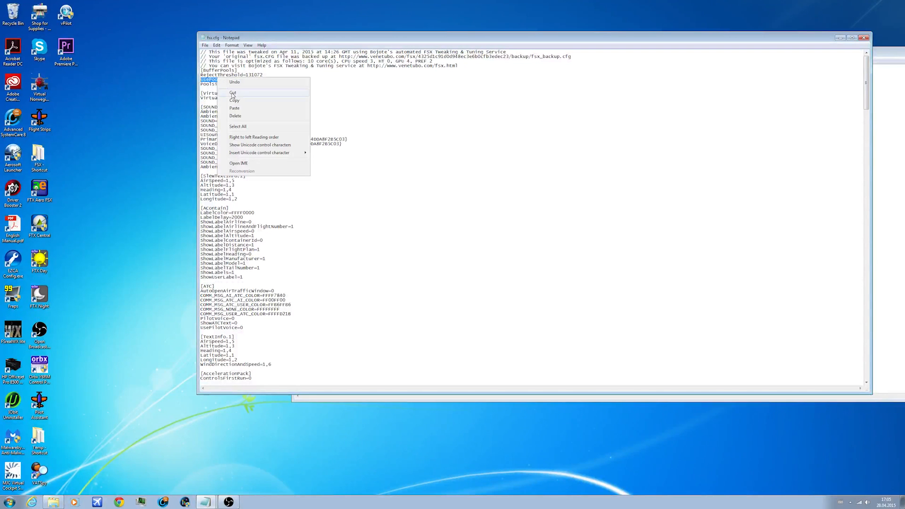
{"action": "left_click", "coordinate": [233, 100]}
{"action": "left_click", "coordinate": [887, 136]}
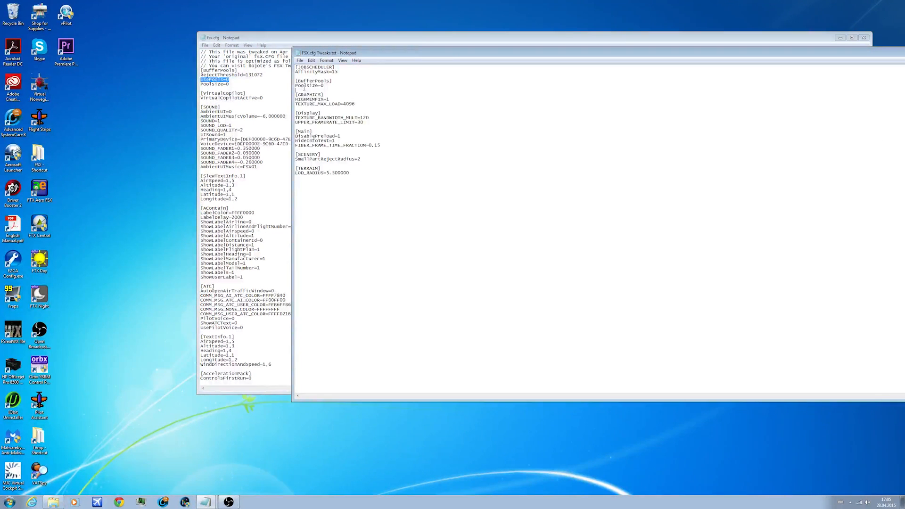
{"action": "key", "text": "ctrl+v"}
{"action": "key", "text": "Return"}
{"action": "left_click", "coordinate": [230, 84]}
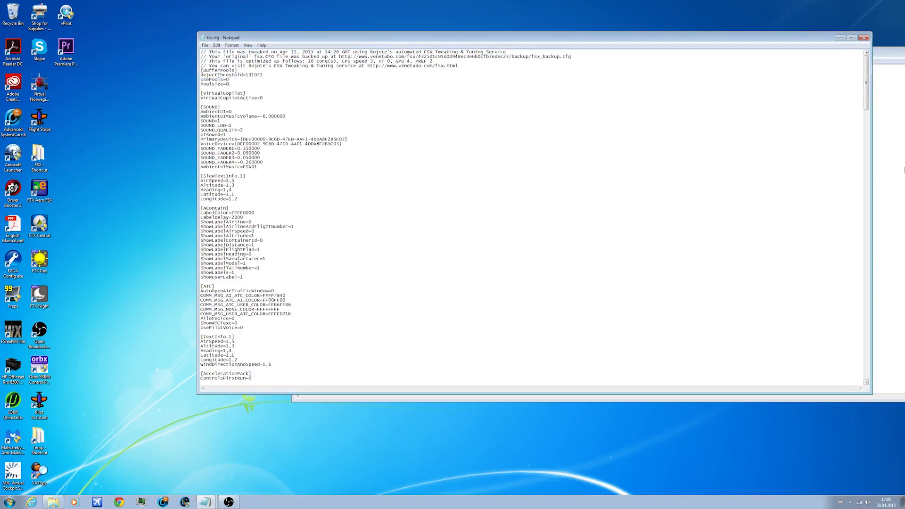
Step: Locate the [JOBSCHEDULER] section in fsx.cfg and check its AffinityMask entry against FSX.cfg Tweaks.txt
{"action": "key", "text": "alt+Tab"}
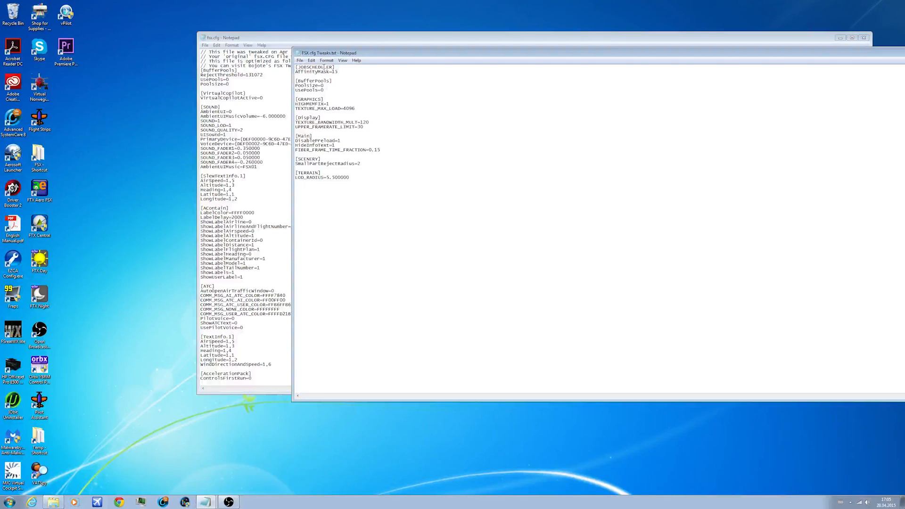
{"action": "left_click", "coordinate": [264, 86]}
{"action": "scroll", "coordinate": [563, 99], "scroll_direction": "down", "scroll_amount": 13}
{"action": "left_click_drag", "start_coordinate": [866, 118], "coordinate": [853, 291]}
{"action": "scroll", "coordinate": [254, 306], "scroll_direction": "down", "scroll_amount": 6}
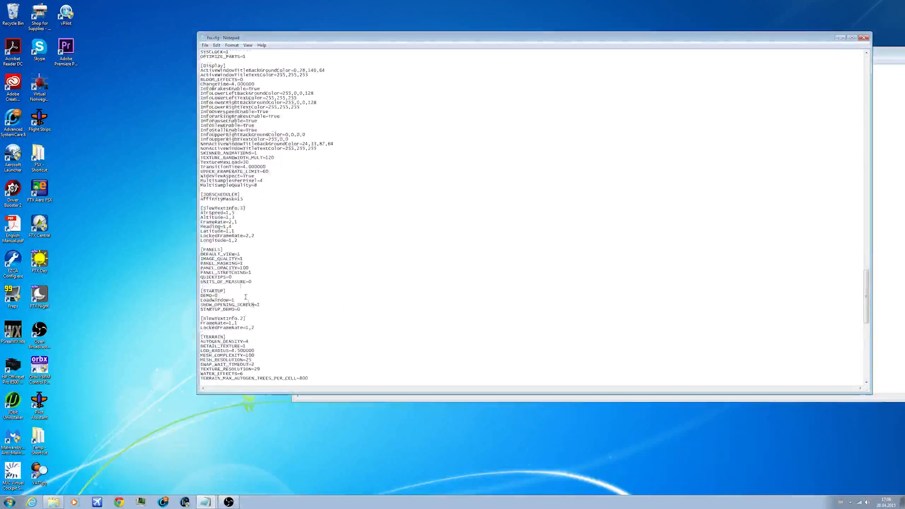
{"action": "double_click", "coordinate": [258, 195]}
{"action": "left_click", "coordinate": [258, 196]}
{"action": "left_click_drag", "start_coordinate": [201, 199], "coordinate": [244, 199]}
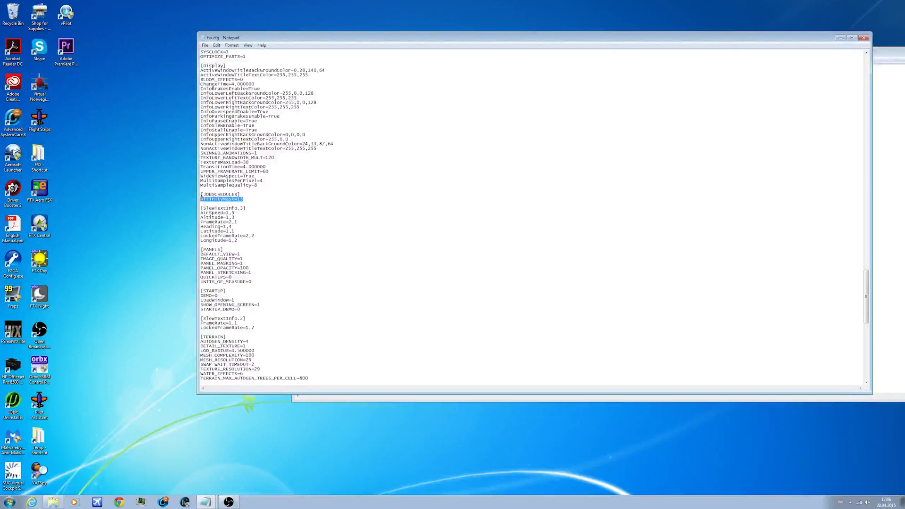
{"action": "left_click", "coordinate": [234, 199]}
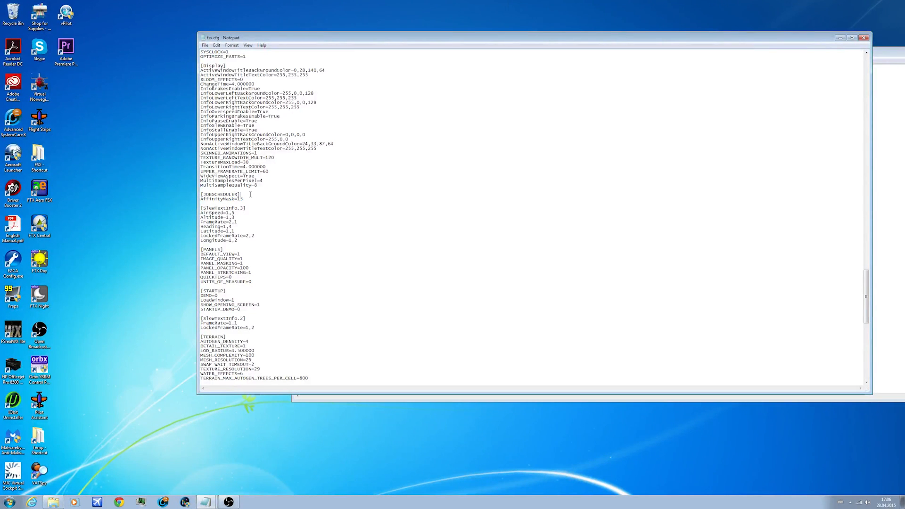
{"action": "left_click", "coordinate": [885, 185]}
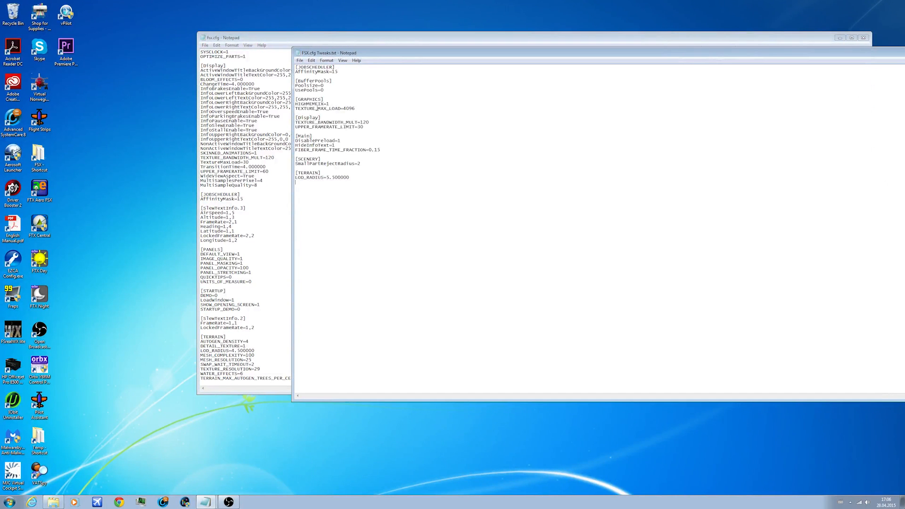
Step: Find the [GRAPHICS] section in fsx.cfg and compare its HIGHMEMFIX entry with the [GRAPHICS] entries in FSX.cfg Tweaks.txt
{"action": "left_click", "coordinate": [289, 124]}
{"action": "scroll", "coordinate": [273, 233], "scroll_direction": "up", "scroll_amount": 9}
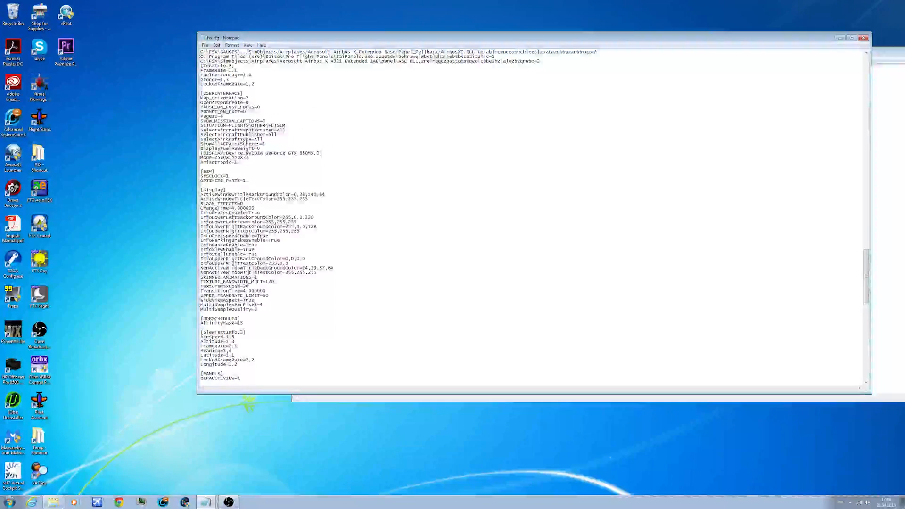
{"action": "scroll", "coordinate": [275, 221], "scroll_direction": "up", "scroll_amount": 20}
{"action": "scroll", "coordinate": [279, 229], "scroll_direction": "up", "scroll_amount": 14}
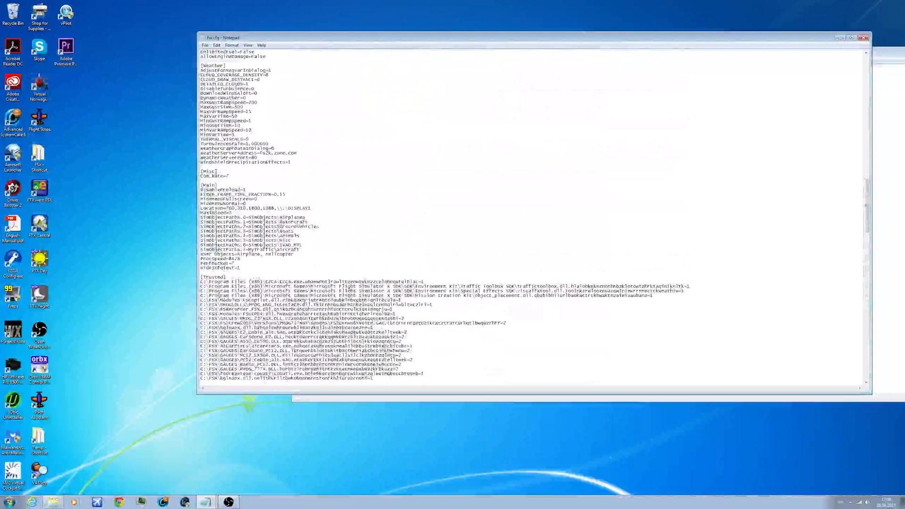
{"action": "scroll", "coordinate": [279, 230], "scroll_direction": "up", "scroll_amount": 12}
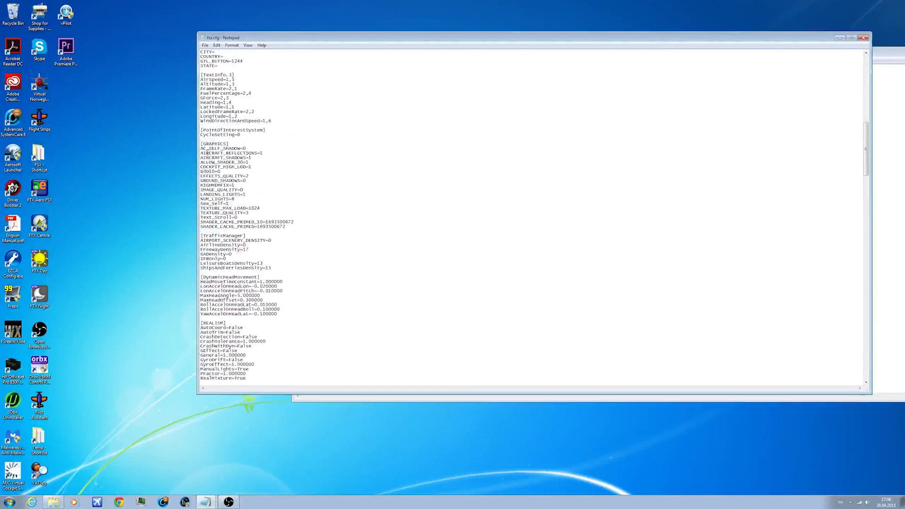
{"action": "left_click", "coordinate": [897, 214]}
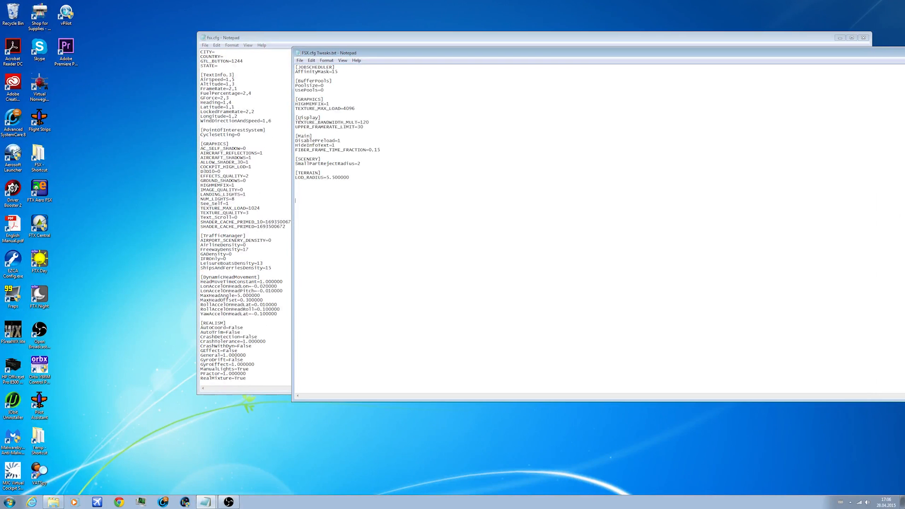
{"action": "left_click_drag", "start_coordinate": [296, 123], "coordinate": [377, 122]}
{"action": "left_click", "coordinate": [376, 124]}
{"action": "left_click_drag", "start_coordinate": [377, 118], "coordinate": [295, 104]}
{"action": "left_click", "coordinate": [364, 116]}
{"action": "left_click_drag", "start_coordinate": [330, 104], "coordinate": [294, 102]}
{"action": "left_click_drag", "start_coordinate": [359, 108], "coordinate": [294, 108]}
{"action": "left_click", "coordinate": [329, 99]}
{"action": "double_click", "coordinate": [295, 104]}
{"action": "left_click_drag", "start_coordinate": [244, 185], "coordinate": [201, 186]}
Step: Set TEXTURE_MAX_LOAD to 4096 in the [GRAPHICS] section of fsx.cfg, matching the entry in FSX.cfg Tweaks.txt
{"action": "left_click", "coordinate": [877, 172]}
{"action": "left_click_drag", "start_coordinate": [360, 110], "coordinate": [301, 109]}
{"action": "left_click", "coordinate": [274, 183]}
{"action": "left_click_drag", "start_coordinate": [259, 208], "coordinate": [248, 208]}
{"action": "type", "text": "4096"}
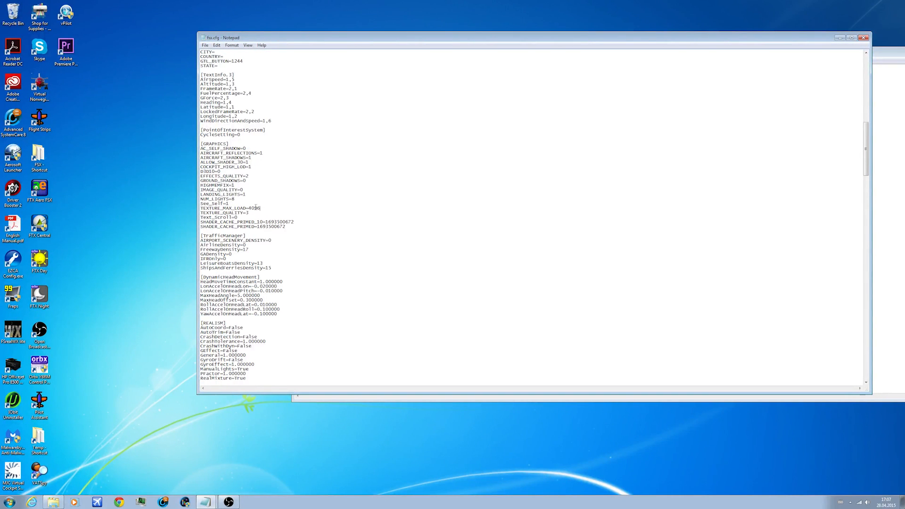
Step: Locate the [Display] section in fsx.cfg and examine its TEXTURE_BANDWIDTH_MULT and UPPER_FRAMERATE_LIMIT entries against the tweaks list
{"action": "scroll", "coordinate": [272, 205], "scroll_direction": "down", "scroll_amount": 1}
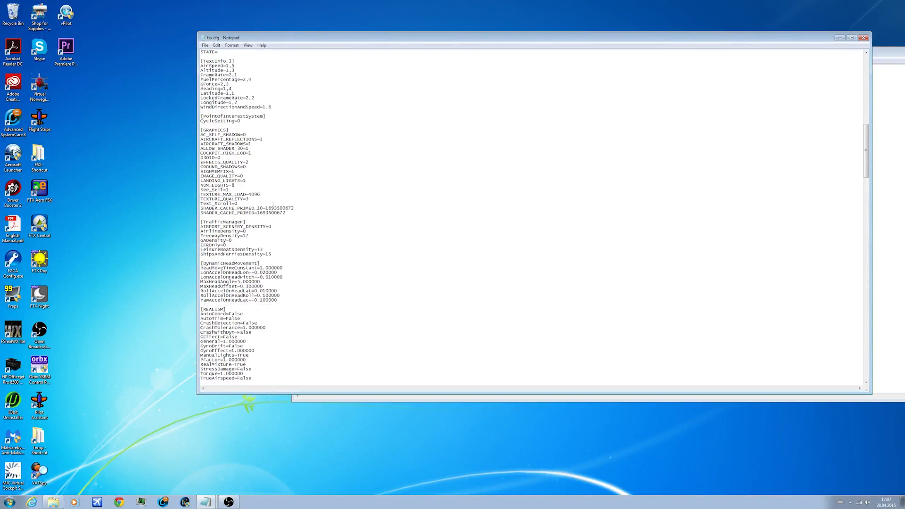
{"action": "key", "text": "alt+Tab"}
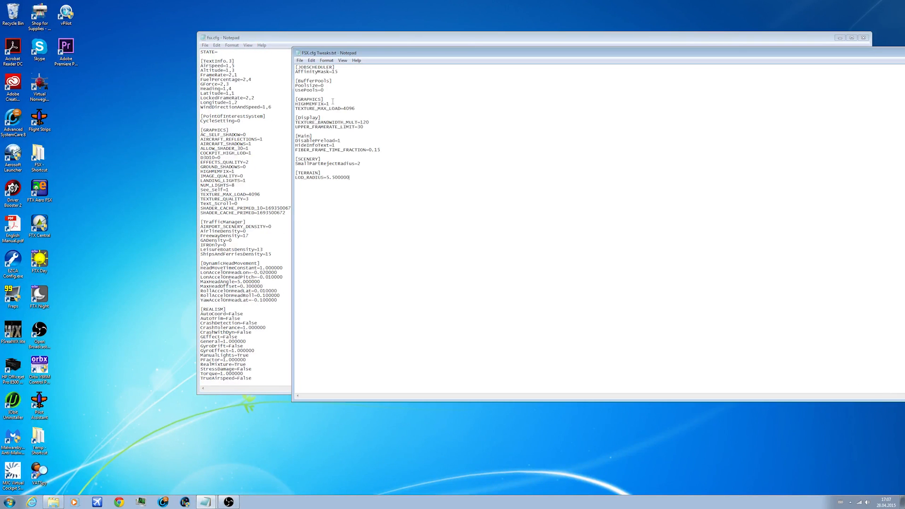
{"action": "left_click", "coordinate": [268, 147]}
{"action": "scroll", "coordinate": [268, 147], "scroll_direction": "down", "scroll_amount": 20}
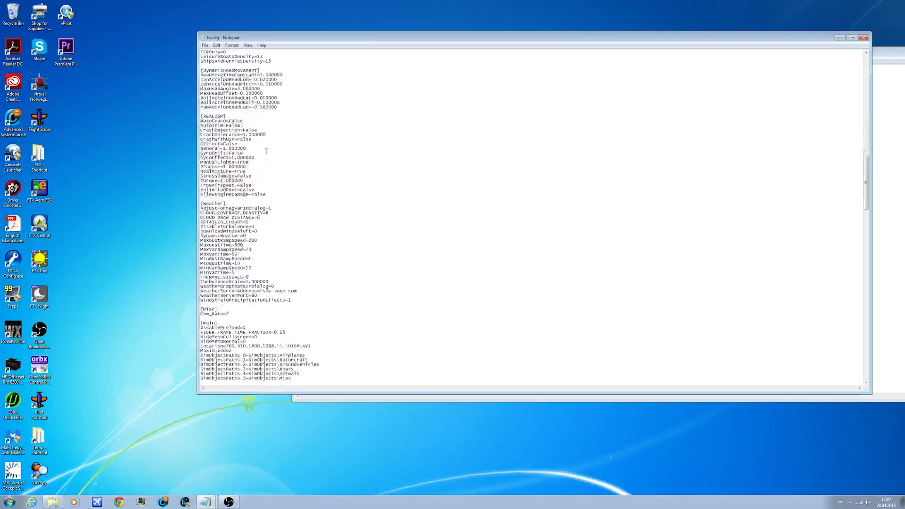
{"action": "scroll", "coordinate": [269, 146], "scroll_direction": "down", "scroll_amount": 15}
{"action": "scroll", "coordinate": [270, 145], "scroll_direction": "down", "scroll_amount": 3}
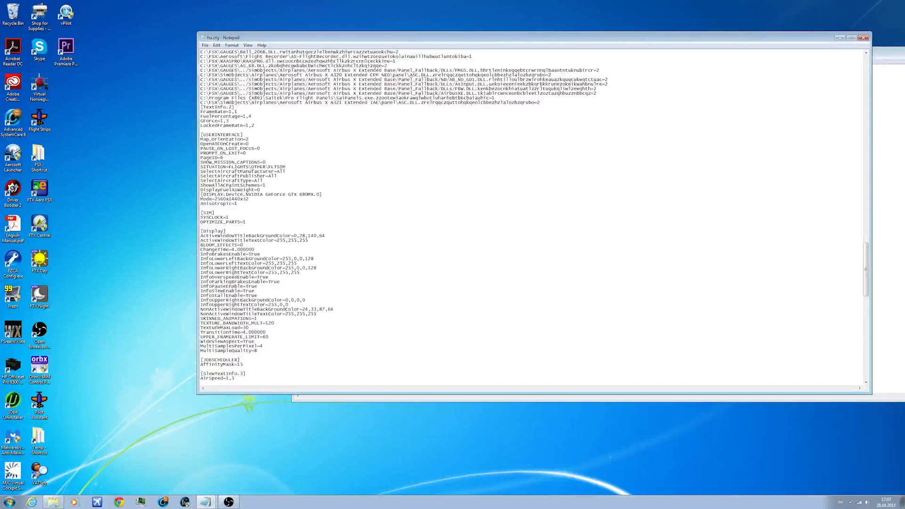
{"action": "mouse_move", "coordinate": [285, 321]}
{"action": "left_mouse_down"}
{"action": "mouse_move", "coordinate": [239, 323]}
{"action": "mouse_move", "coordinate": [292, 319]}
{"action": "mouse_move", "coordinate": [268, 324]}
{"action": "left_mouse_up"}
{"action": "left_click", "coordinate": [287, 323]}
{"action": "left_click_drag", "start_coordinate": [203, 337], "coordinate": [272, 337]}
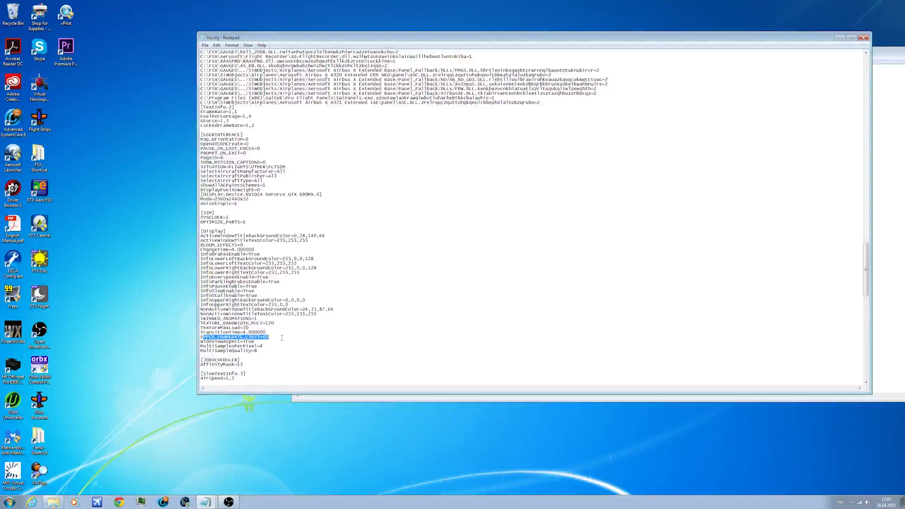
{"action": "left_click", "coordinate": [278, 338]}
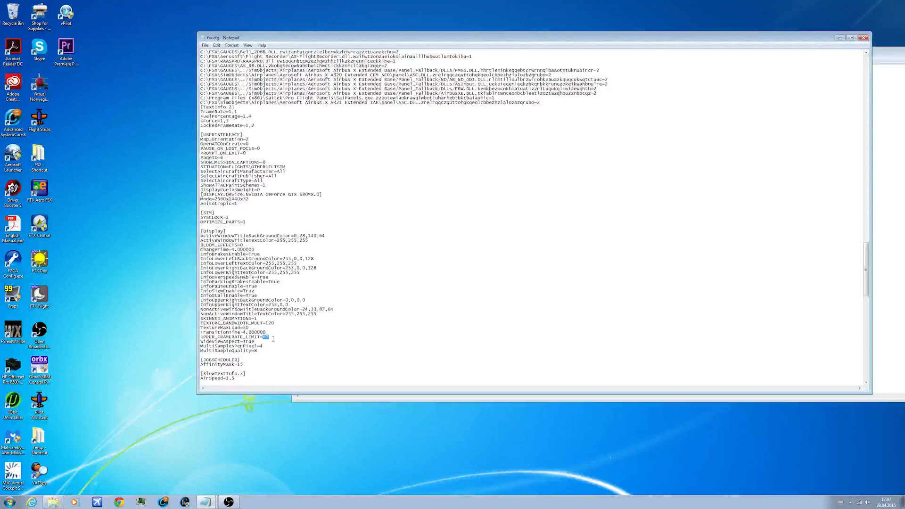
{"action": "double_click", "coordinate": [268, 335]}
{"action": "left_click", "coordinate": [269, 336]}
{"action": "left_click", "coordinate": [313, 398]}
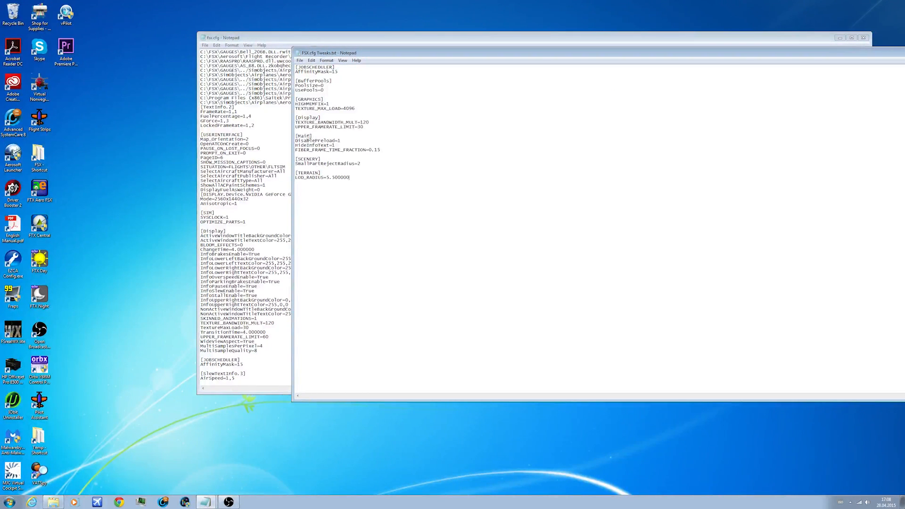
Step: Locate the [Main] section in fsx.cfg and examine its DisablePreload and FIBER_FRAME_TIME_FRACTION entries
{"action": "left_click", "coordinate": [270, 180]}
{"action": "scroll", "coordinate": [271, 179], "scroll_direction": "up", "scroll_amount": 10}
{"action": "scroll", "coordinate": [271, 179], "scroll_direction": "up", "scroll_amount": 5}
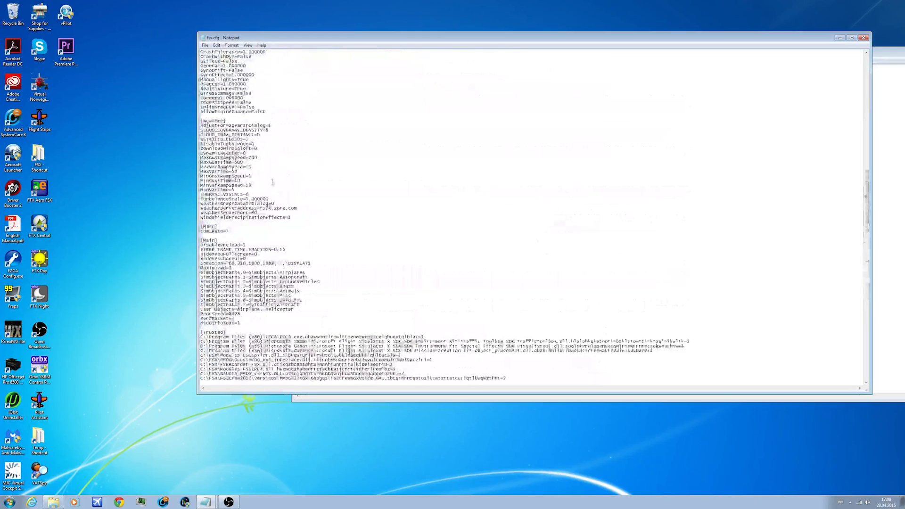
{"action": "scroll", "coordinate": [221, 240], "scroll_direction": "up", "scroll_amount": 5}
{"action": "left_click_drag", "start_coordinate": [246, 231], "coordinate": [195, 234]}
{"action": "left_click", "coordinate": [260, 232]}
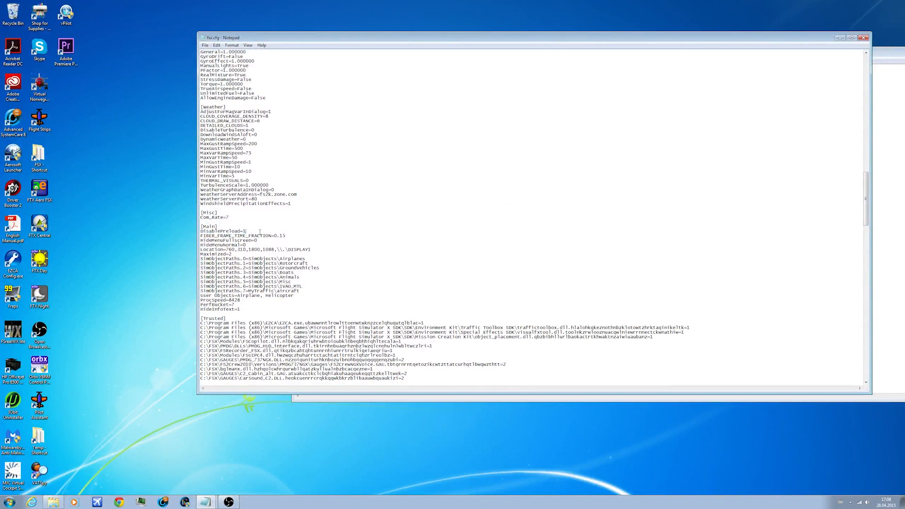
{"action": "left_click_drag", "start_coordinate": [290, 234], "coordinate": [199, 236]}
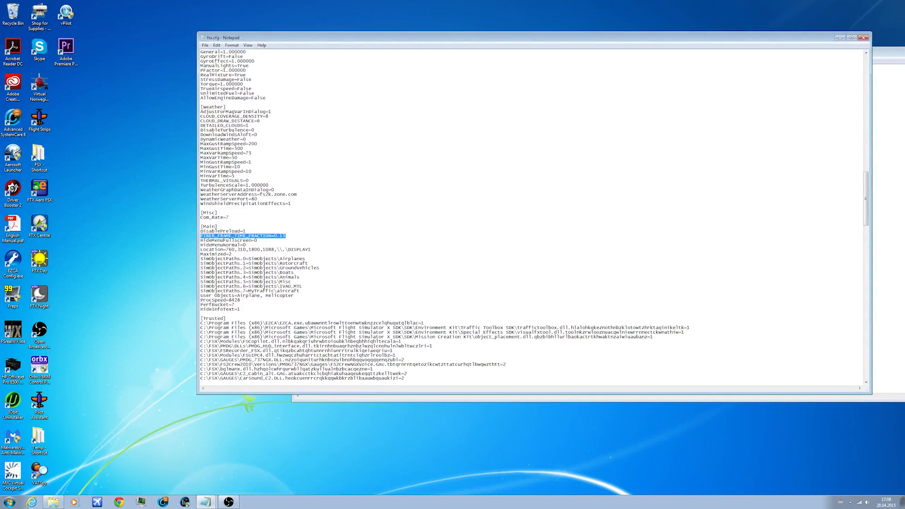
Step: Try FIBER_FRAME_TIME_FRACTION=0.01 in the [Main] section of fsx.cfg, and restore the value to 0.15
{"action": "left_click", "coordinate": [288, 237]}
{"action": "key", "text": "BackSpace"}
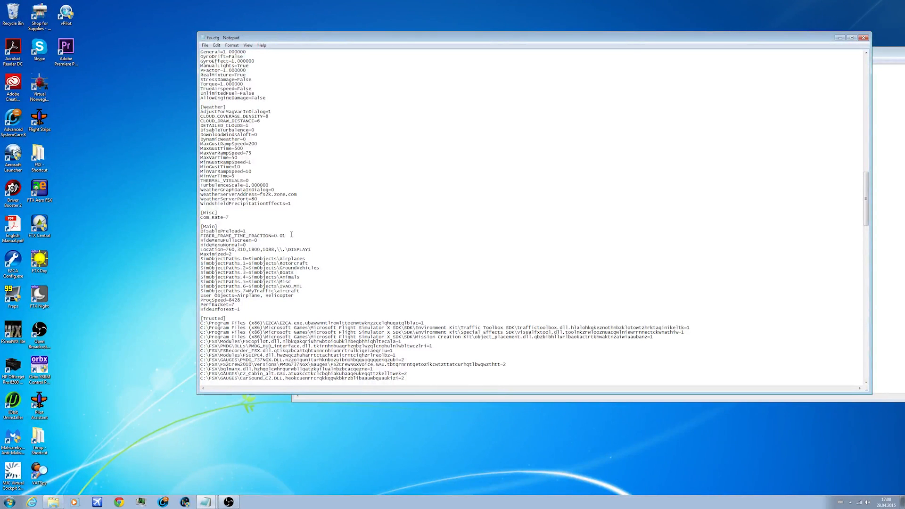
{"action": "key", "text": "BackSpace"}
{"action": "left_click_drag", "start_coordinate": [285, 236], "coordinate": [274, 236]}
{"action": "left_click", "coordinate": [322, 231]}
Step: Find the HideInfoText entry in the [Main] section of fsx.cfg and compare it with the one in FSX.cfg Tweaks.txt
{"action": "left_click", "coordinate": [885, 249]}
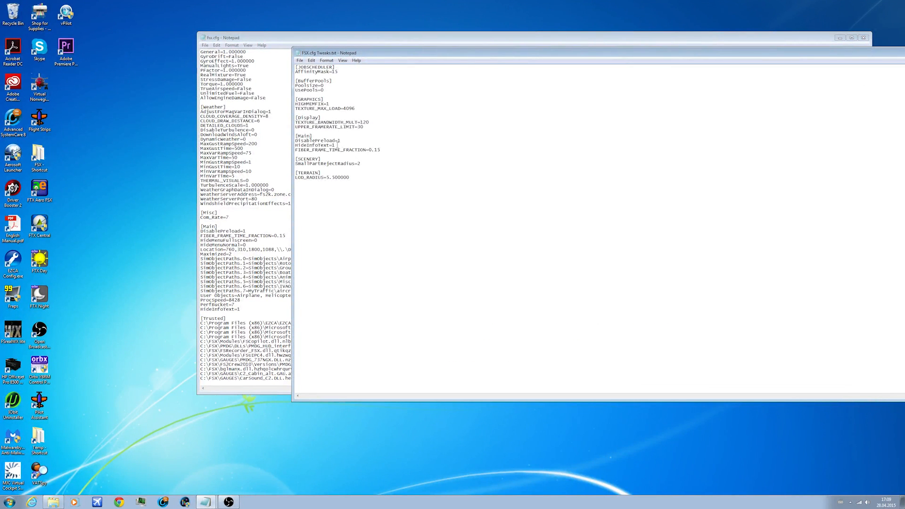
{"action": "left_click_drag", "start_coordinate": [336, 146], "coordinate": [296, 146]}
{"action": "left_click", "coordinate": [252, 221]}
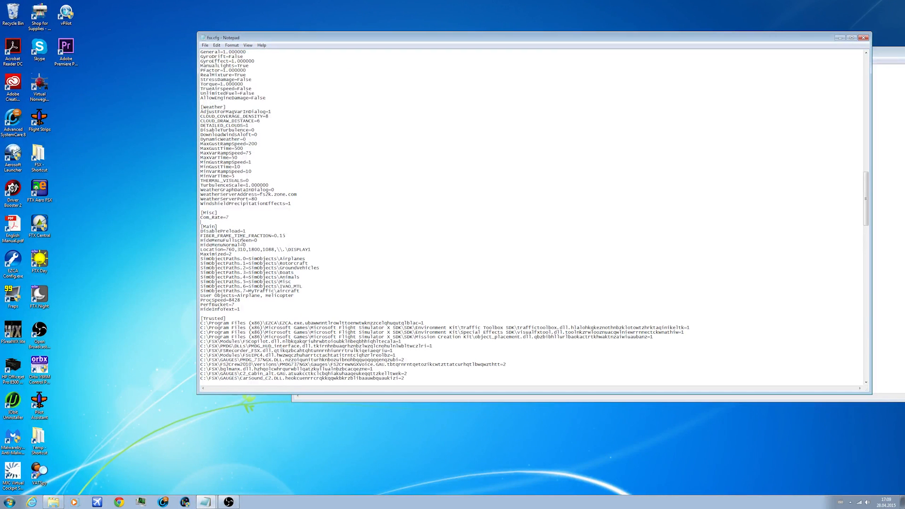
{"action": "left_click_drag", "start_coordinate": [241, 310], "coordinate": [200, 309]}
{"action": "left_click", "coordinate": [243, 310]}
{"action": "left_click_drag", "start_coordinate": [243, 310], "coordinate": [202, 310]}
{"action": "left_click", "coordinate": [251, 305]}
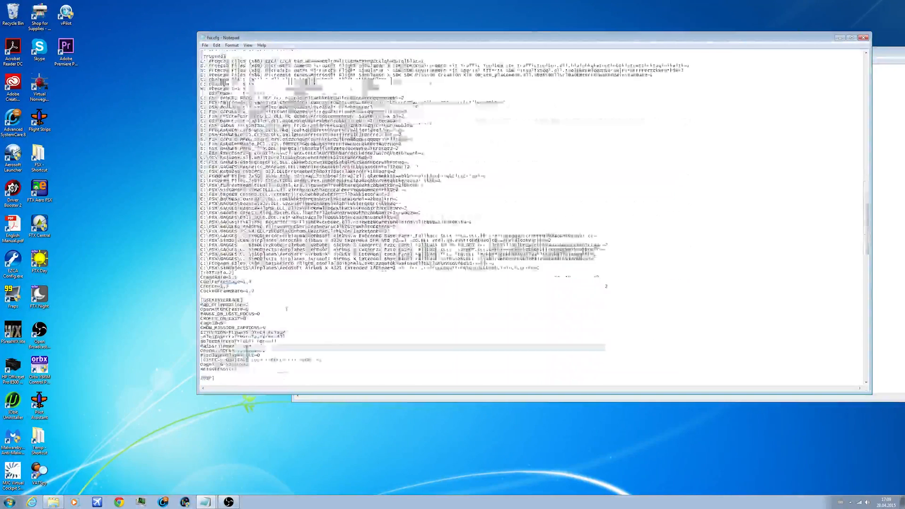
{"action": "scroll", "coordinate": [268, 318], "scroll_direction": "down", "scroll_amount": 20}
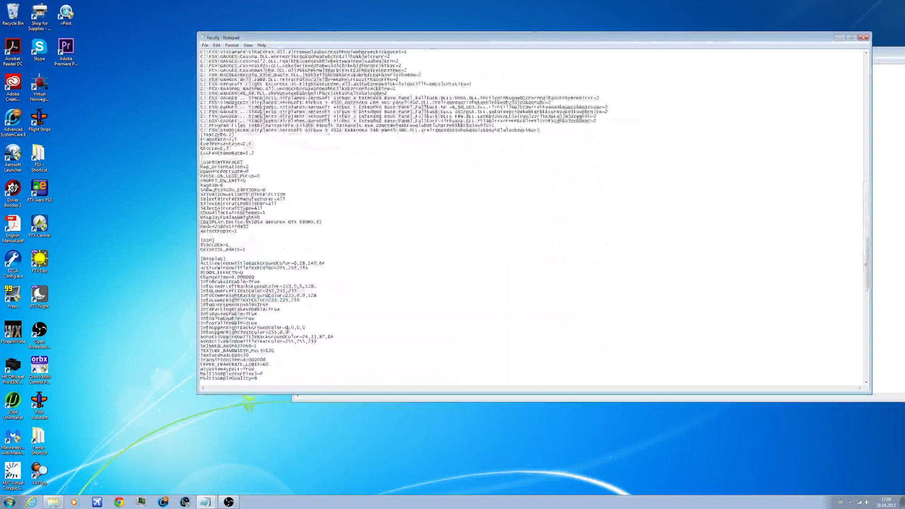
Step: Set LOD_RADIUS to 5.500000 in the [TERRAIN] section of fsx.cfg
{"action": "scroll", "coordinate": [268, 318], "scroll_direction": "down", "scroll_amount": 11}
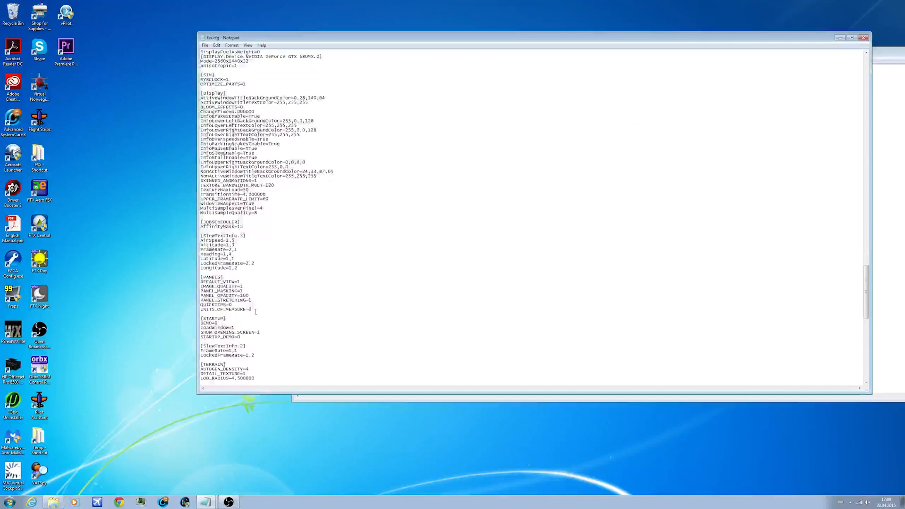
{"action": "scroll", "coordinate": [241, 312], "scroll_direction": "down", "scroll_amount": 1}
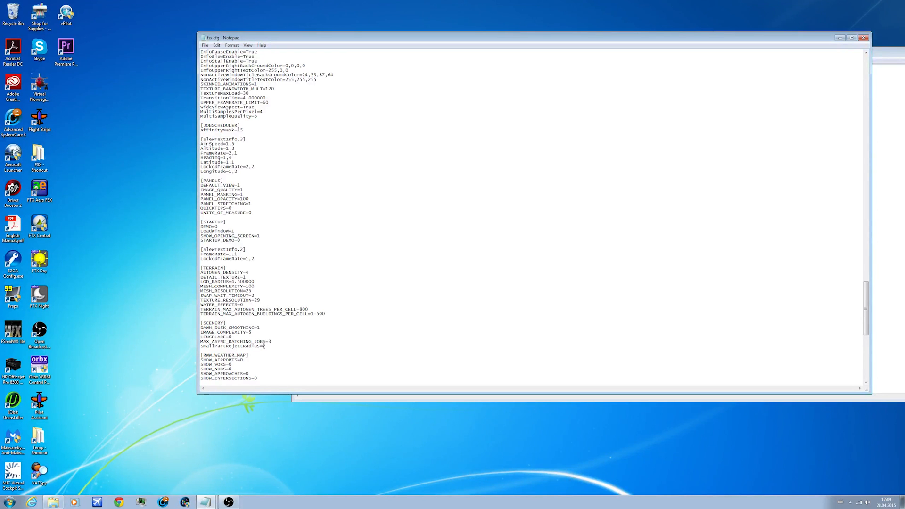
{"action": "double_click", "coordinate": [267, 346]}
{"action": "key", "text": "BackSpace"}
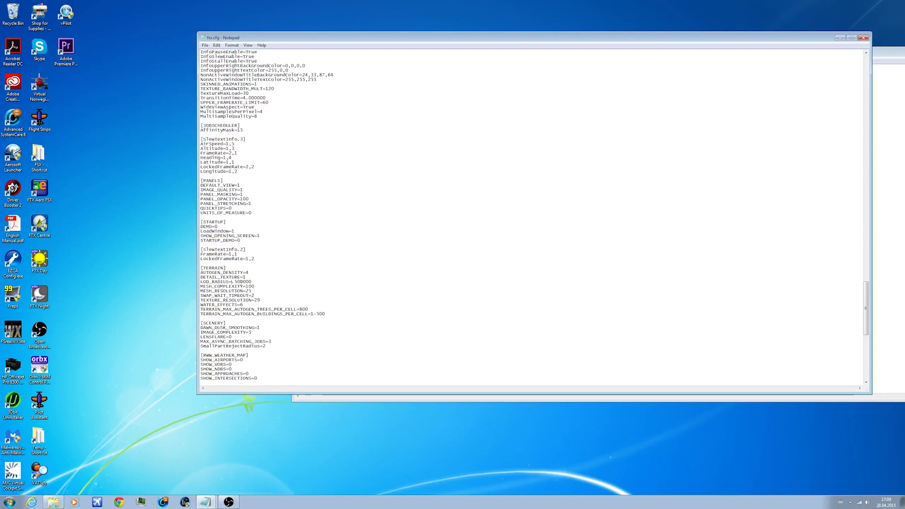
{"action": "type", "text": "5"}
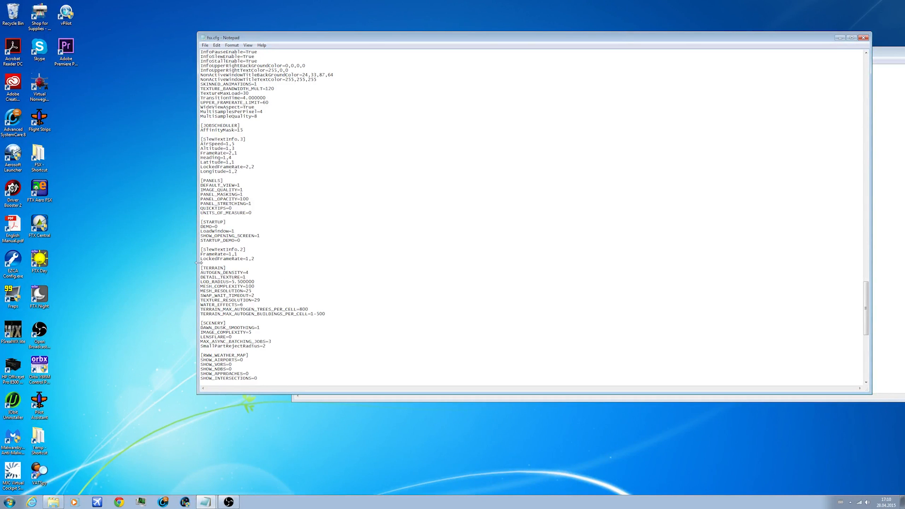
Step: Save the changes to fsx.cfg and check its entries against the list in FSX.cfg Tweaks.txt
{"action": "left_click", "coordinate": [205, 45]}
{"action": "left_click", "coordinate": [215, 66]}
{"action": "left_click", "coordinate": [206, 45]}
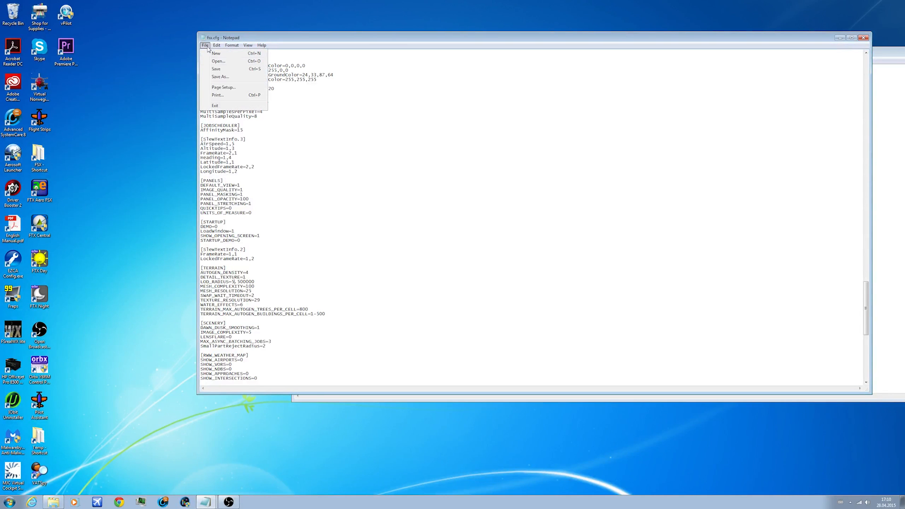
{"action": "left_click", "coordinate": [212, 69]}
{"action": "left_click", "coordinate": [206, 45]}
{"action": "left_click", "coordinate": [216, 70]}
{"action": "left_click", "coordinate": [873, 185]}
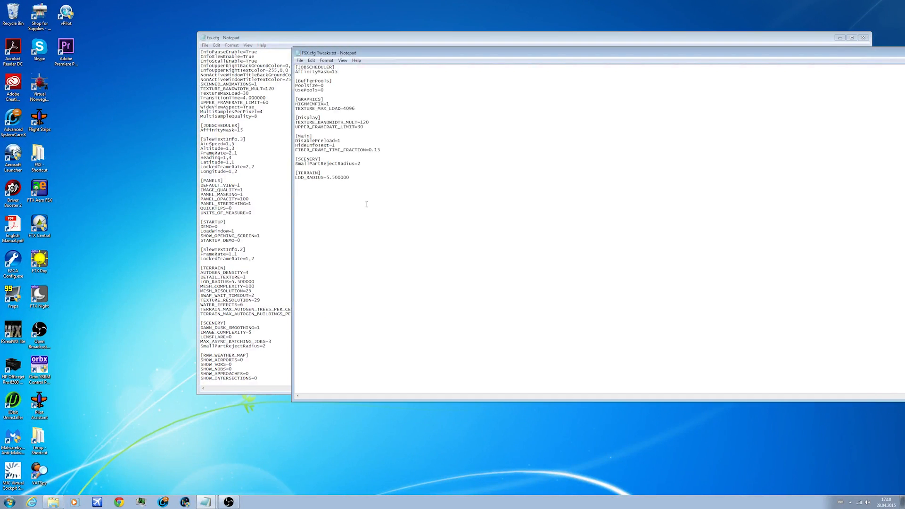
{"action": "left_click", "coordinate": [264, 187]}
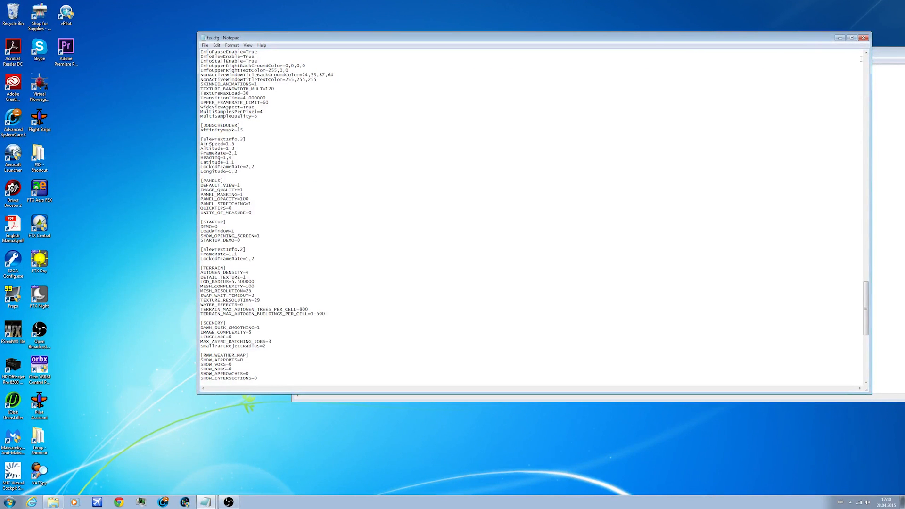
Step: Clear the desktop by closing fsx.cfg and the FSX folder window and minimizing FSX.cfg Tweaks.txt
{"action": "left_click", "coordinate": [864, 38]}
{"action": "left_click_drag", "start_coordinate": [864, 53], "coordinate": [627, 53]}
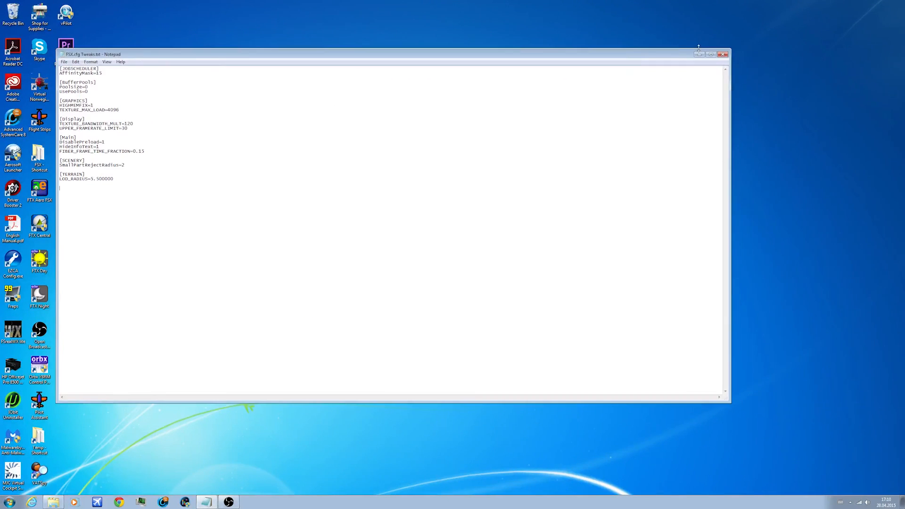
{"action": "left_click", "coordinate": [700, 55]}
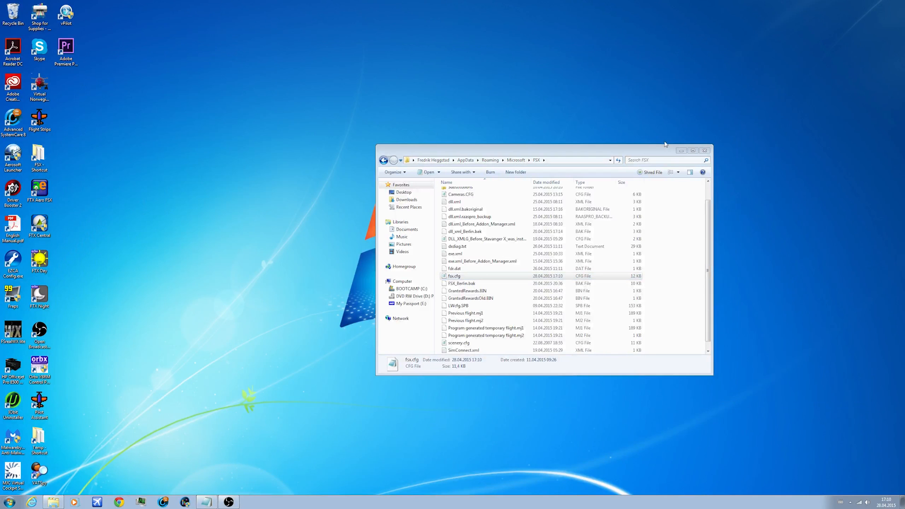
{"action": "left_click", "coordinate": [704, 151]}
{"action": "left_click_drag", "start_coordinate": [207, 65], "coordinate": [711, 419]}
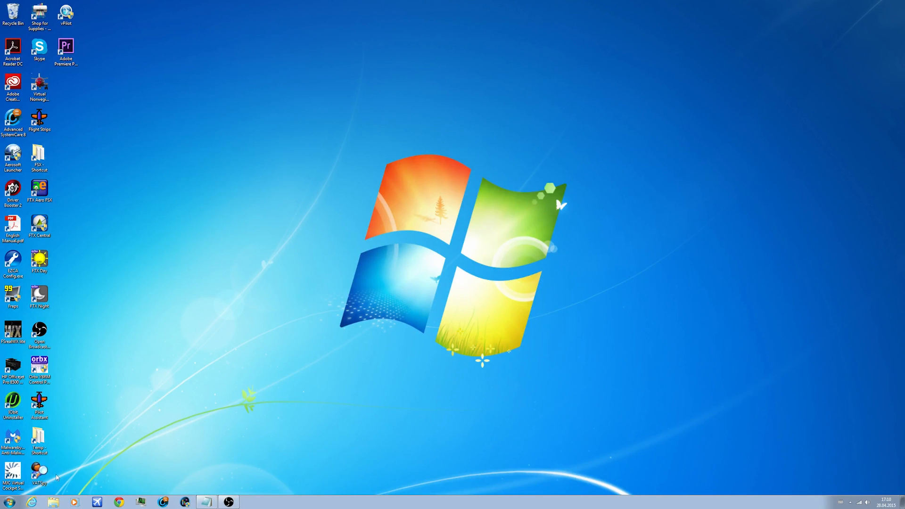
{"action": "left_click_drag", "start_coordinate": [298, 404], "coordinate": [317, 397]}
{"action": "left_click_drag", "start_coordinate": [270, 380], "coordinate": [630, 161]}
{"action": "left_click", "coordinate": [229, 503]}
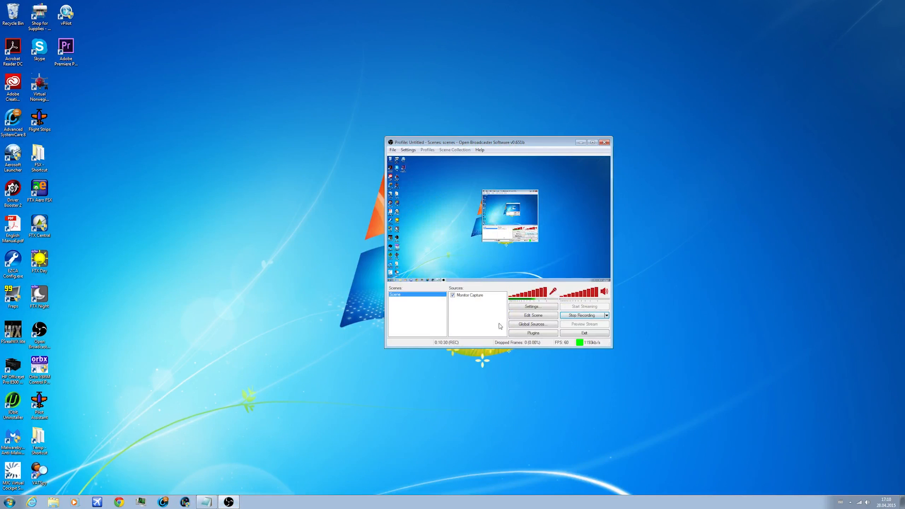